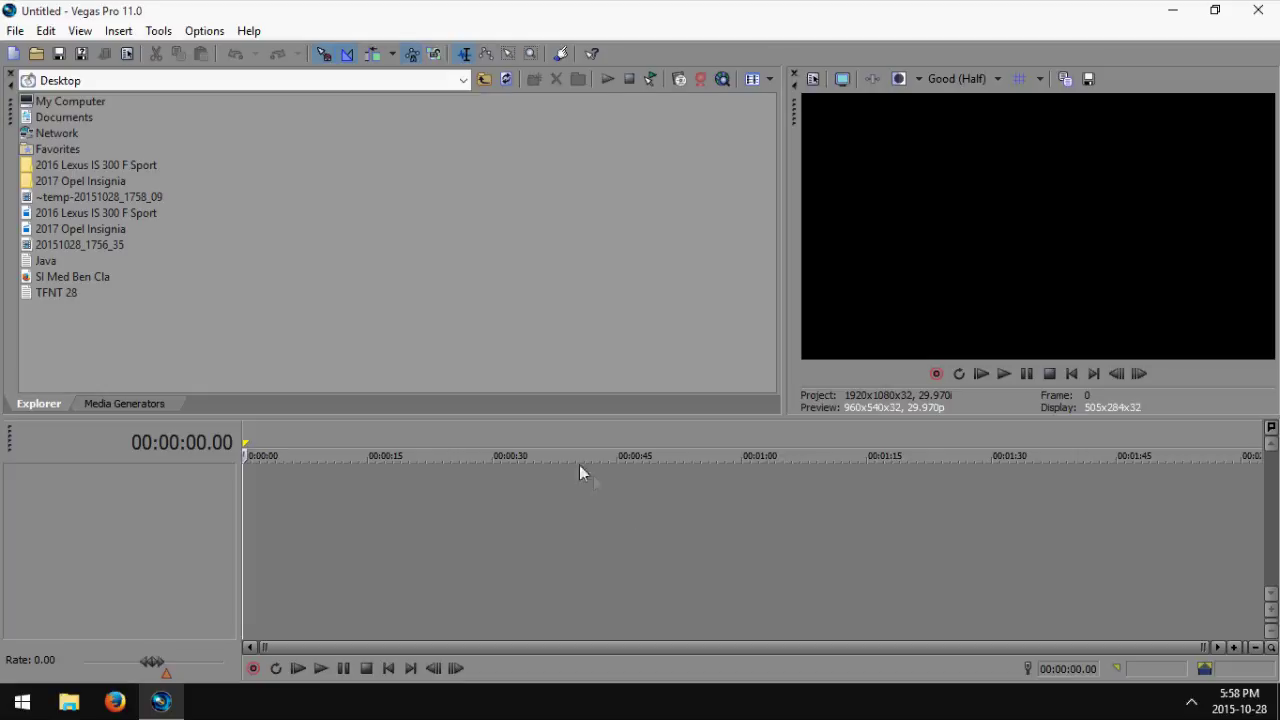
# Step: Add the clip 20151028_1756_35 from the Desktop to the start of the timeline
pyautogui.click(96, 243)
pyautogui.moveTo(95, 244); pyautogui.dragTo(424, 493)
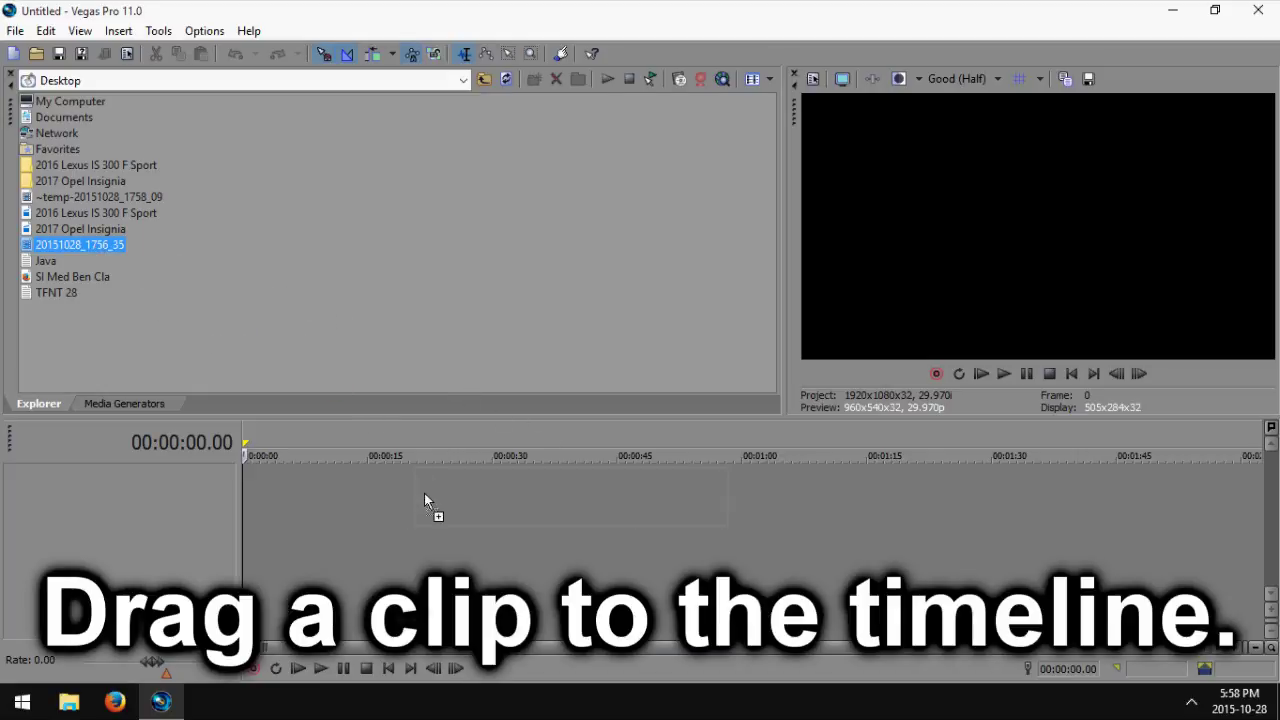
pyautogui.moveTo(193, 516); pyautogui.dragTo(193, 516)
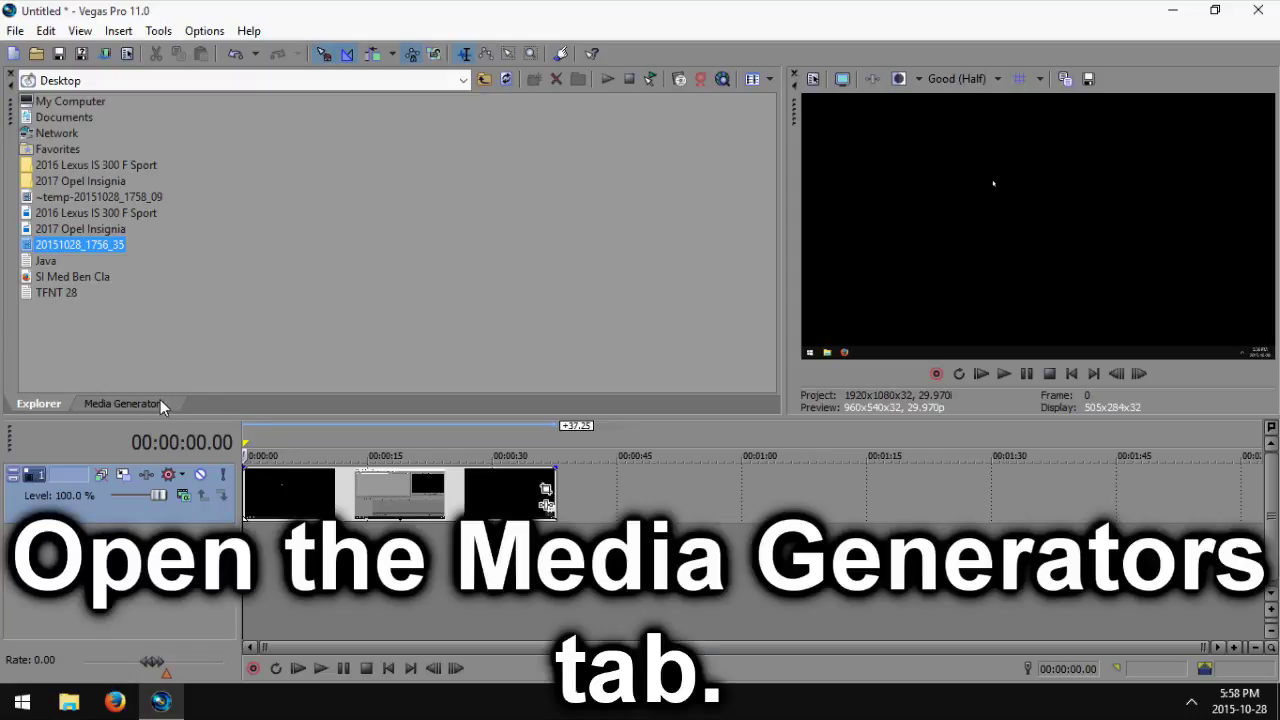
# Step: Show the media generators and select the Heavy Outline preset of (Legacy) Text
pyautogui.click(160, 404)
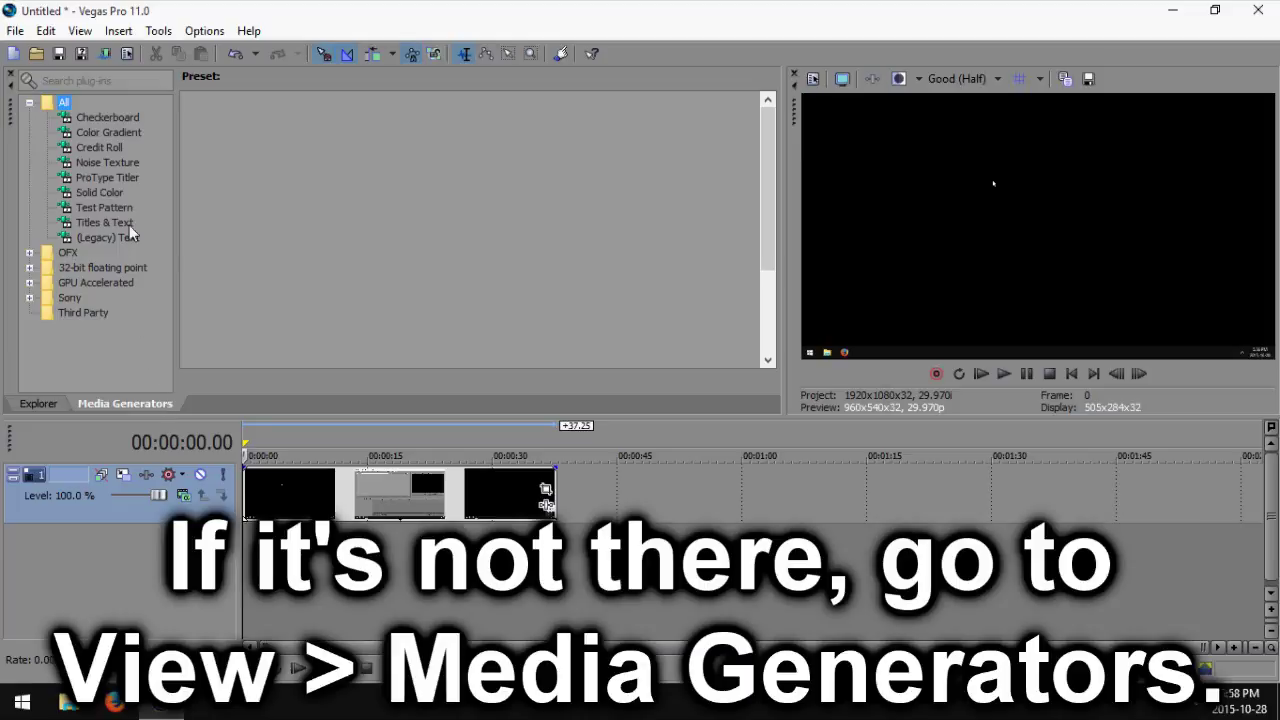
pyautogui.click(79, 31)
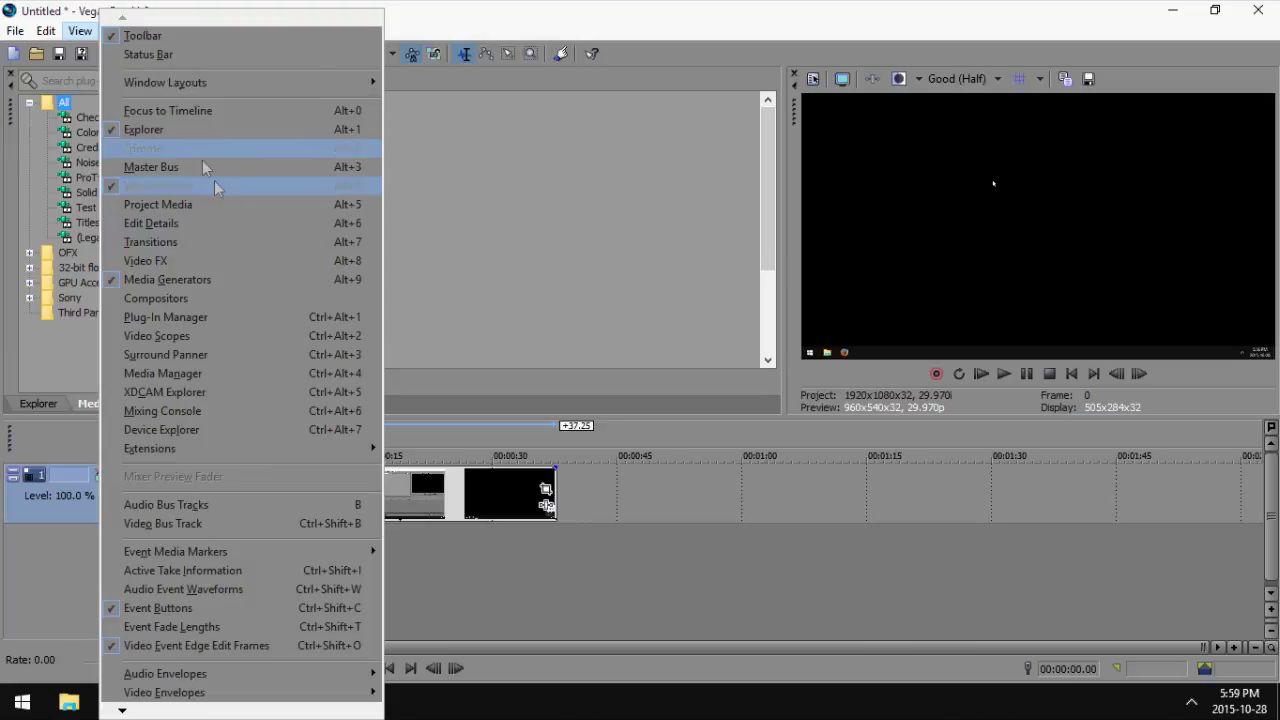
pyautogui.click(286, 275)
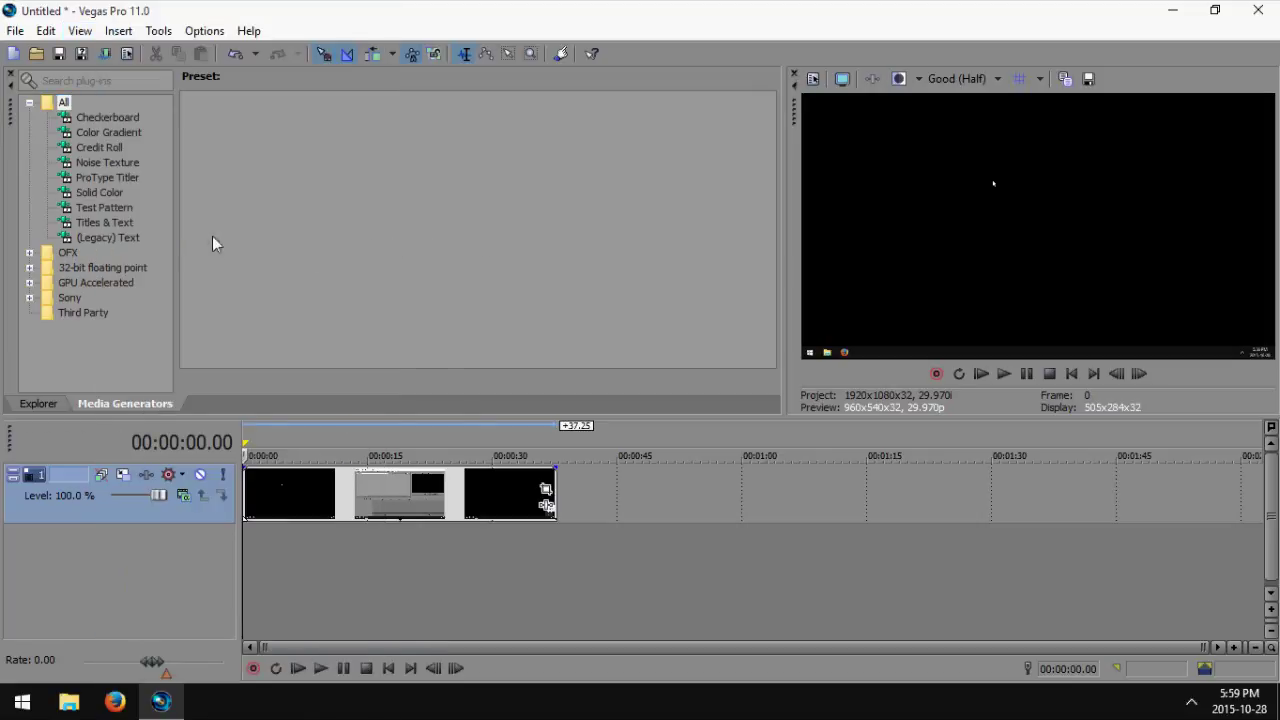
pyautogui.click(29, 103)
pyautogui.click(29, 103)
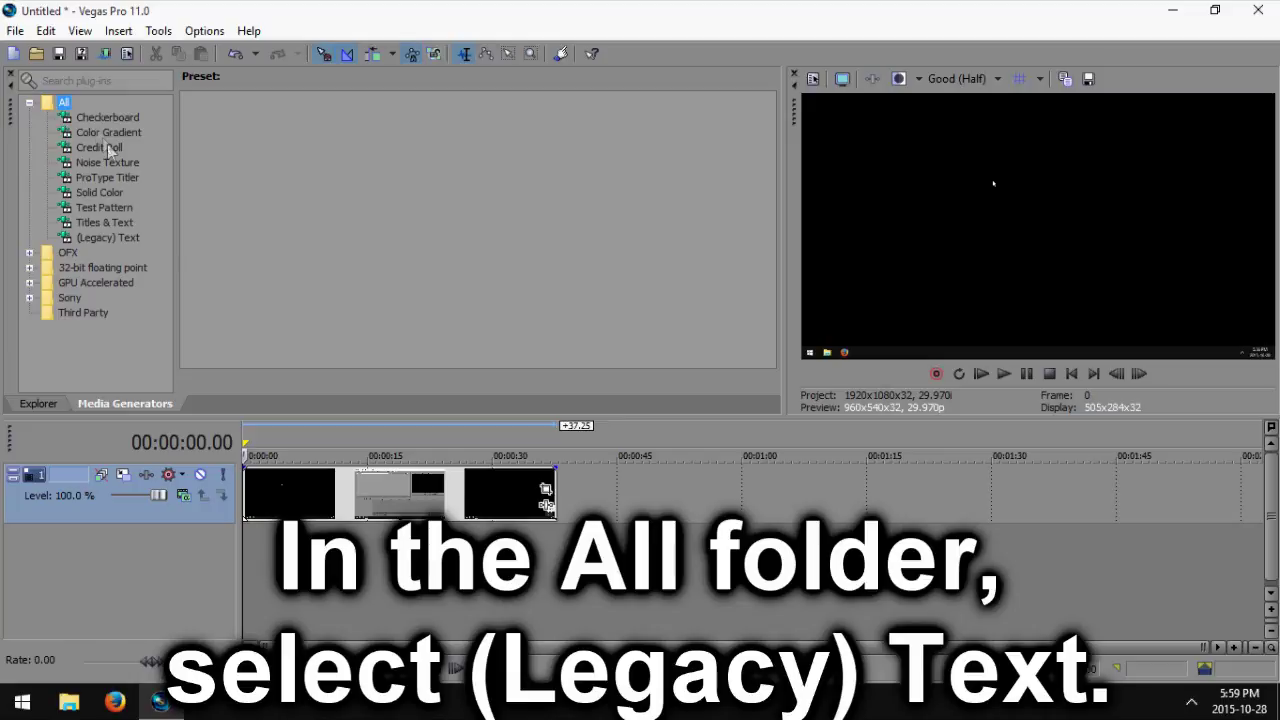
pyautogui.click(127, 238)
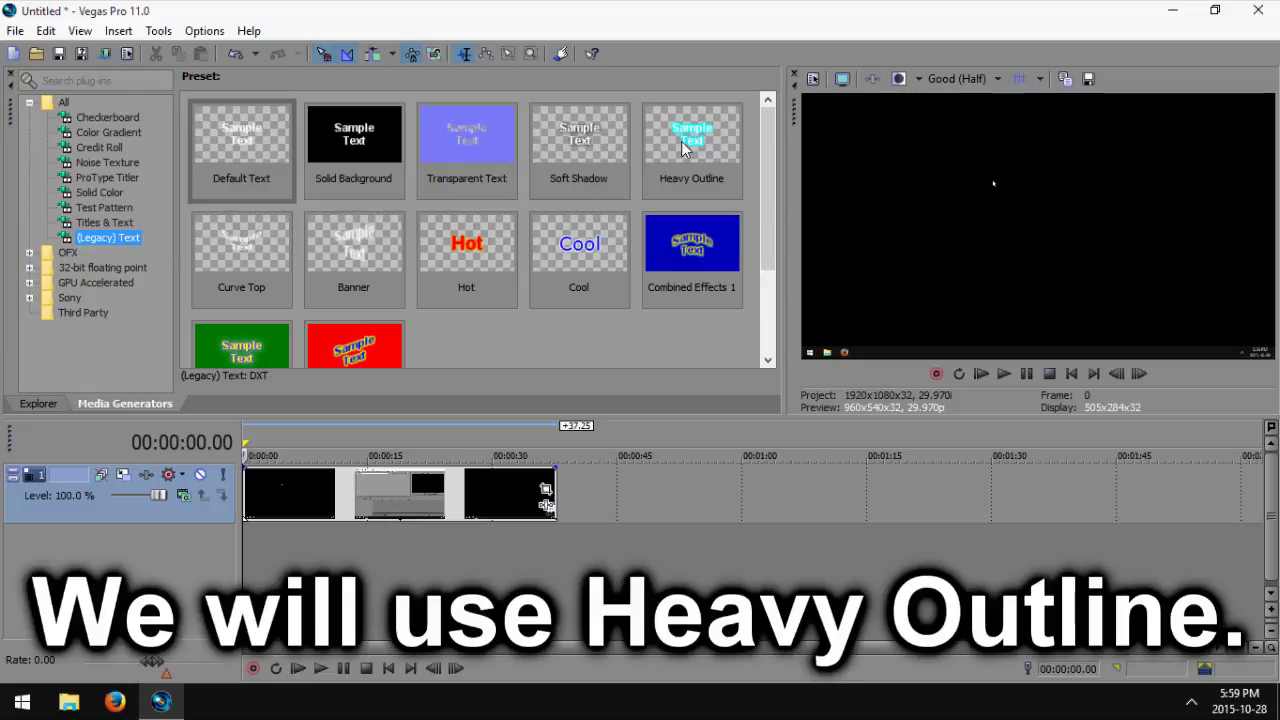
pyautogui.click(681, 141)
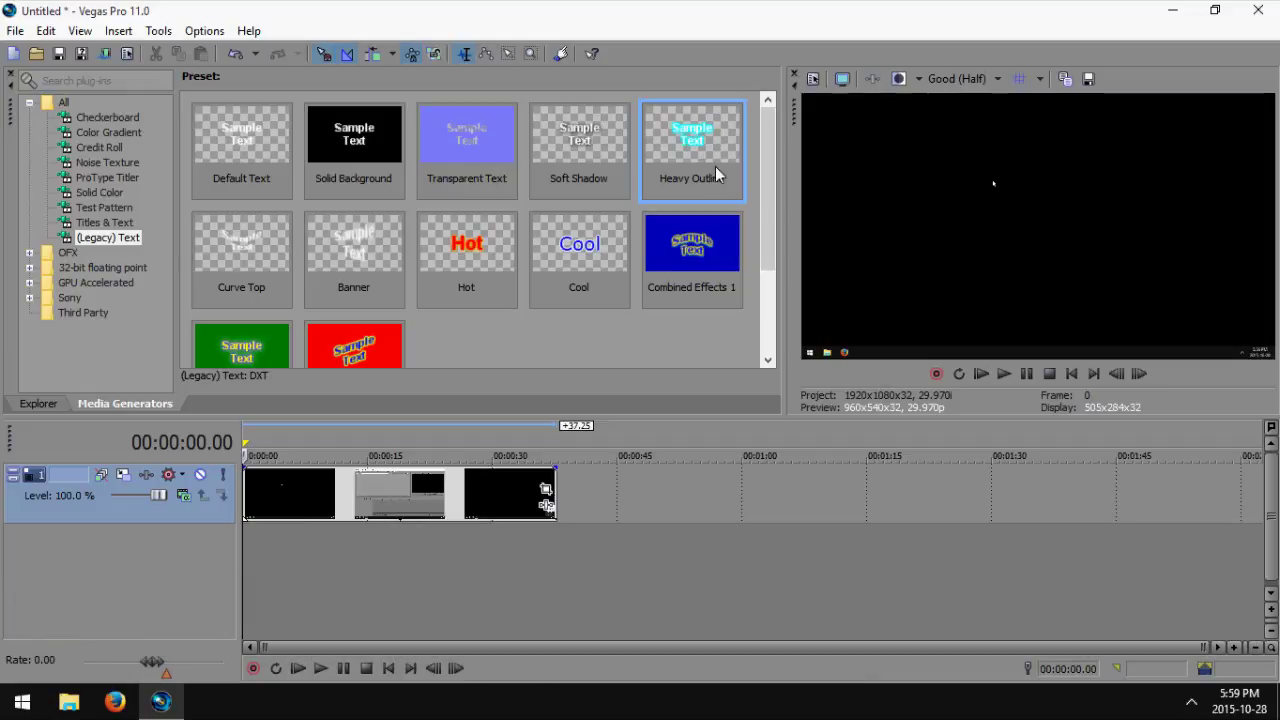
# Step: Move the clip down onto a new second track and place the Heavy Outline text on track 1 at 00:00:13.29
pyautogui.click(452, 494)
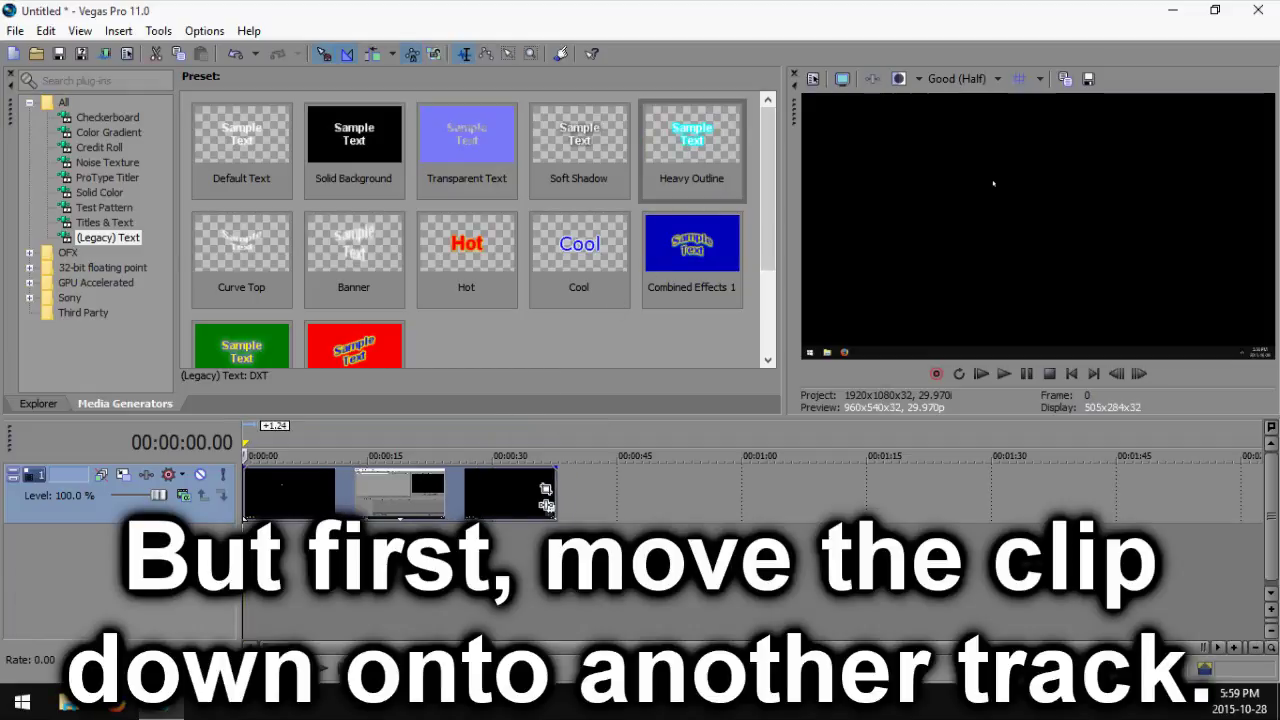
pyautogui.moveTo(452, 494); pyautogui.dragTo(452, 555)
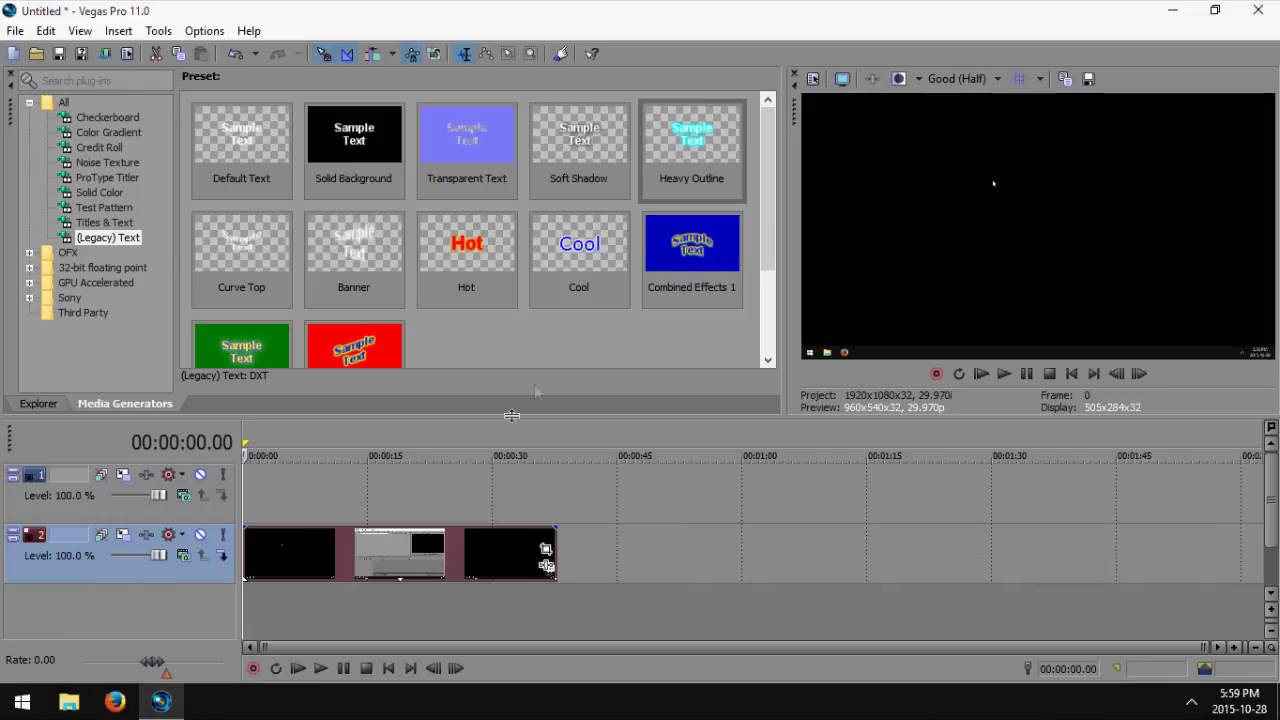
pyautogui.click(359, 549)
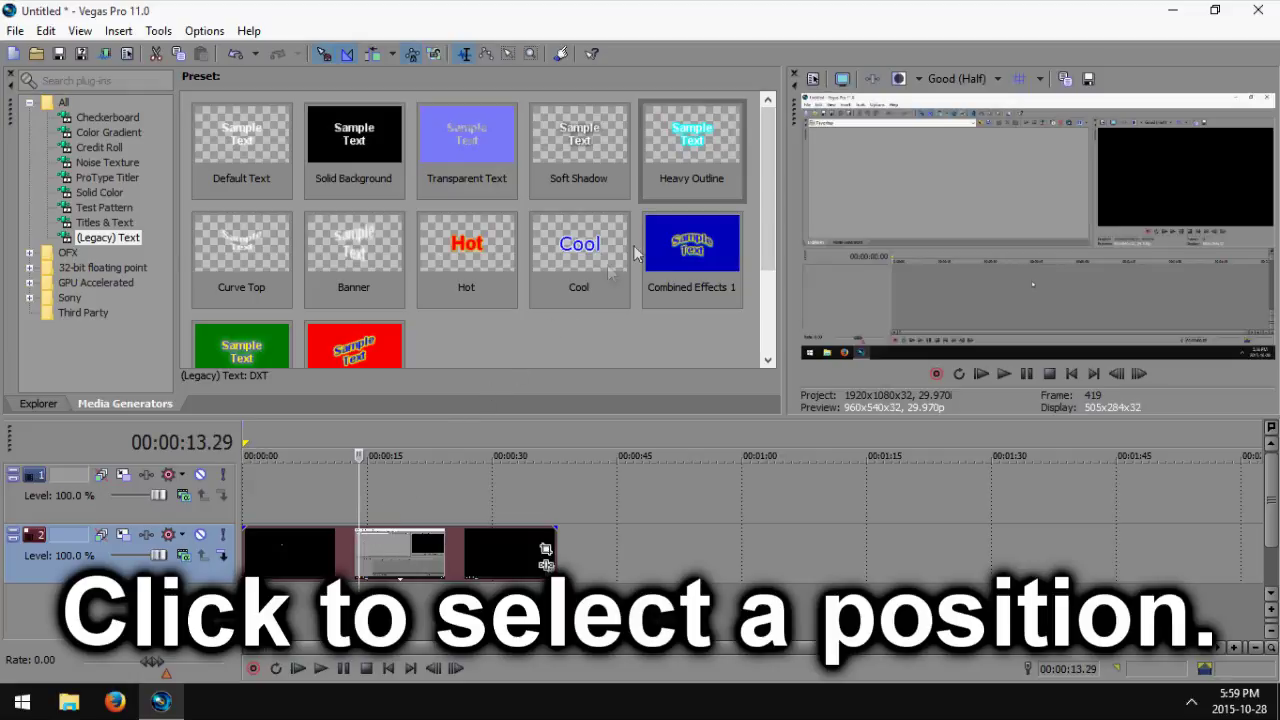
pyautogui.moveTo(687, 166); pyautogui.dragTo(371, 490)
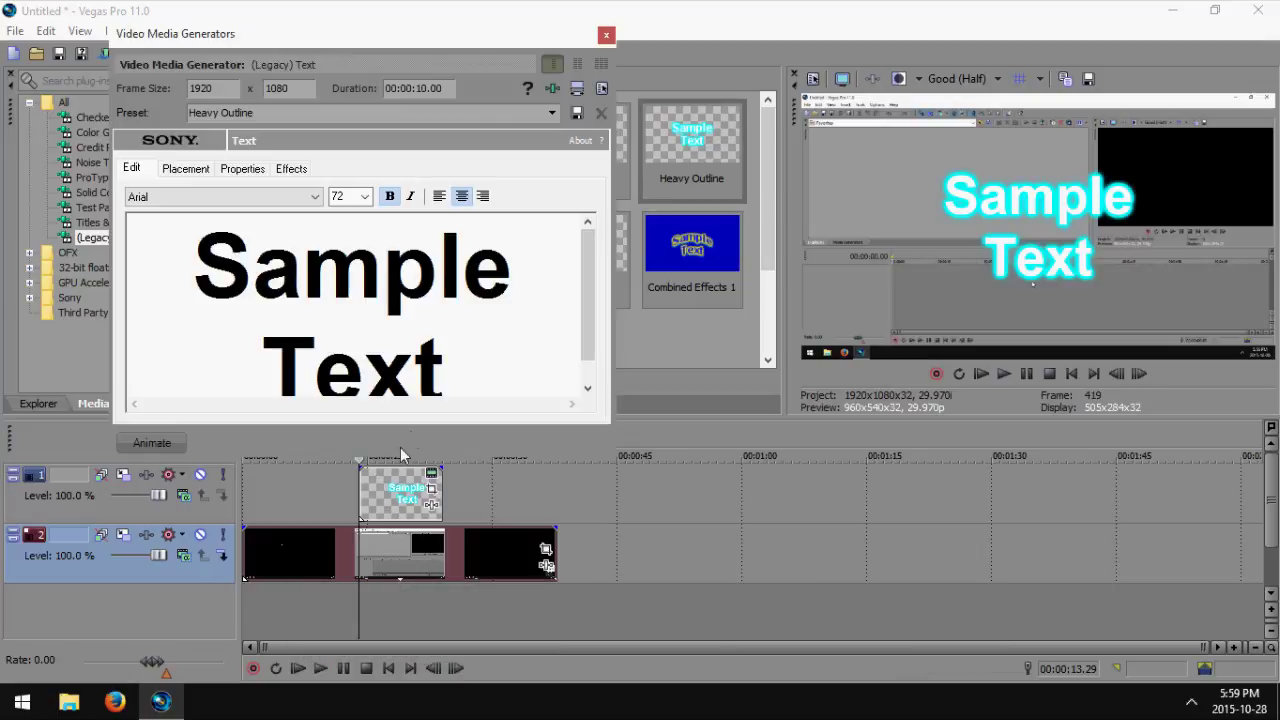
# Step: Edit the generated text so that it reads "Sample Text" on a single line
pyautogui.click(452, 369)
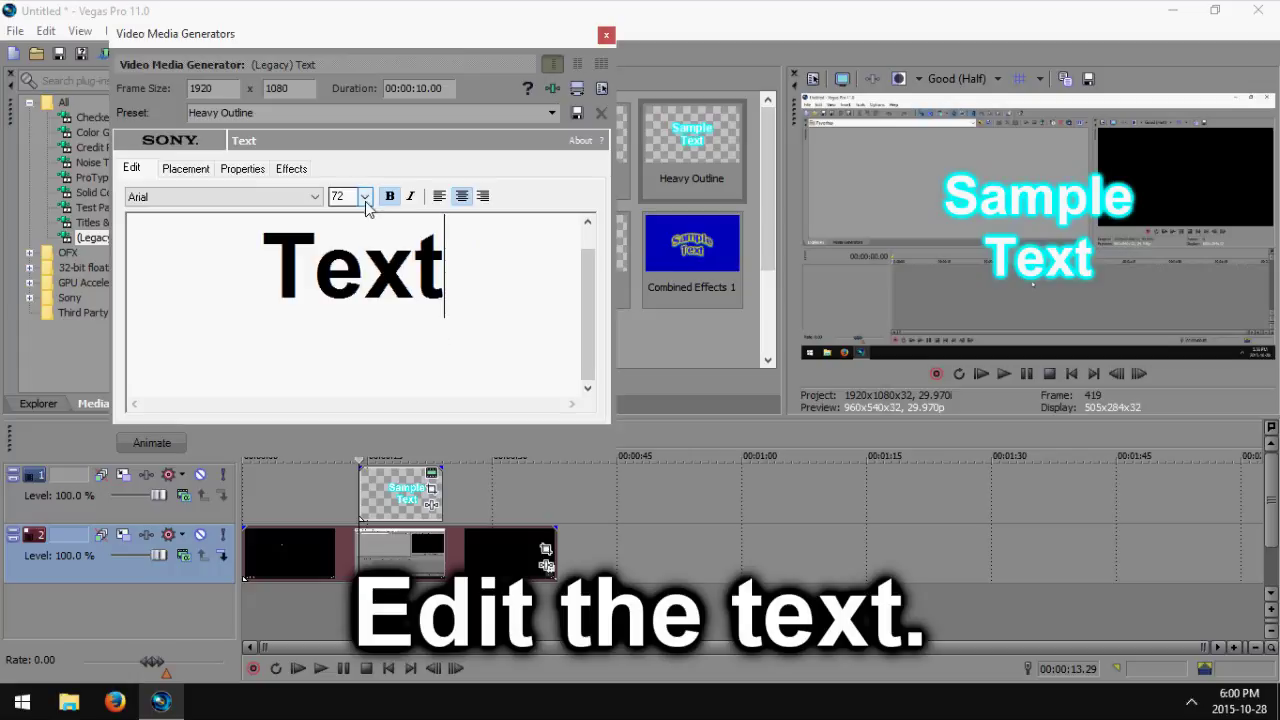
pyautogui.click(270, 266)
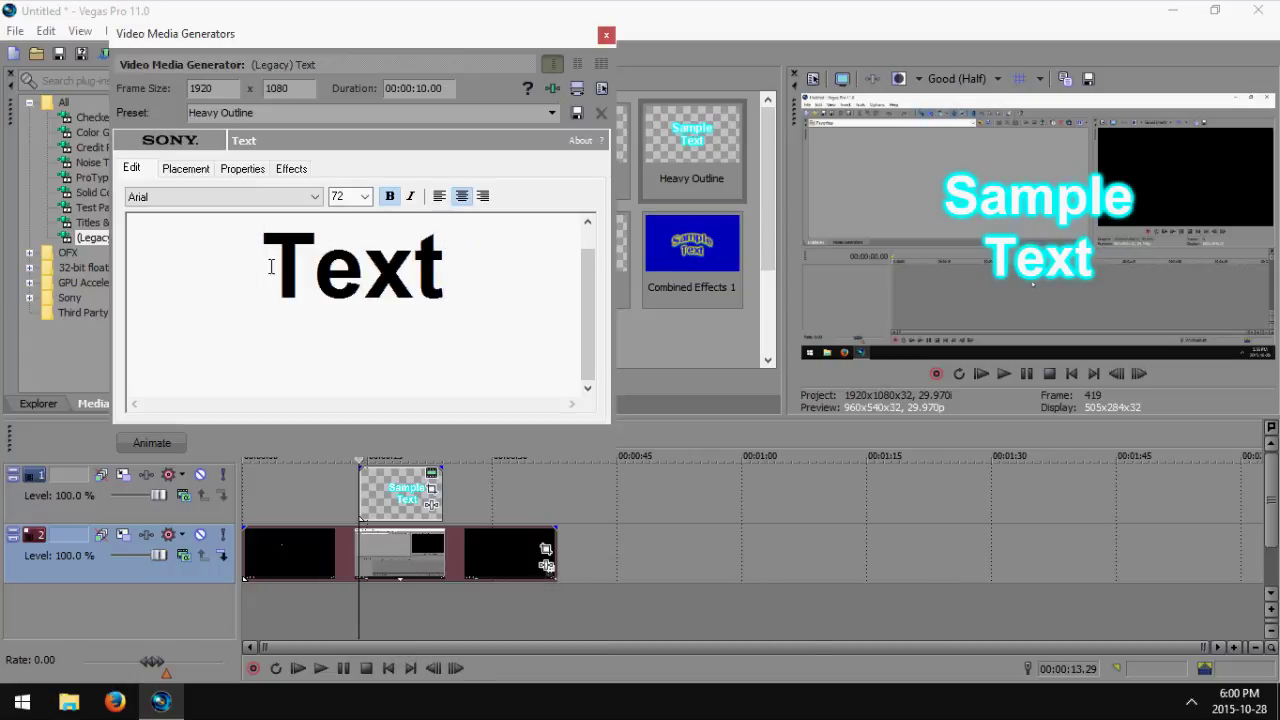
pyautogui.write('Sample')
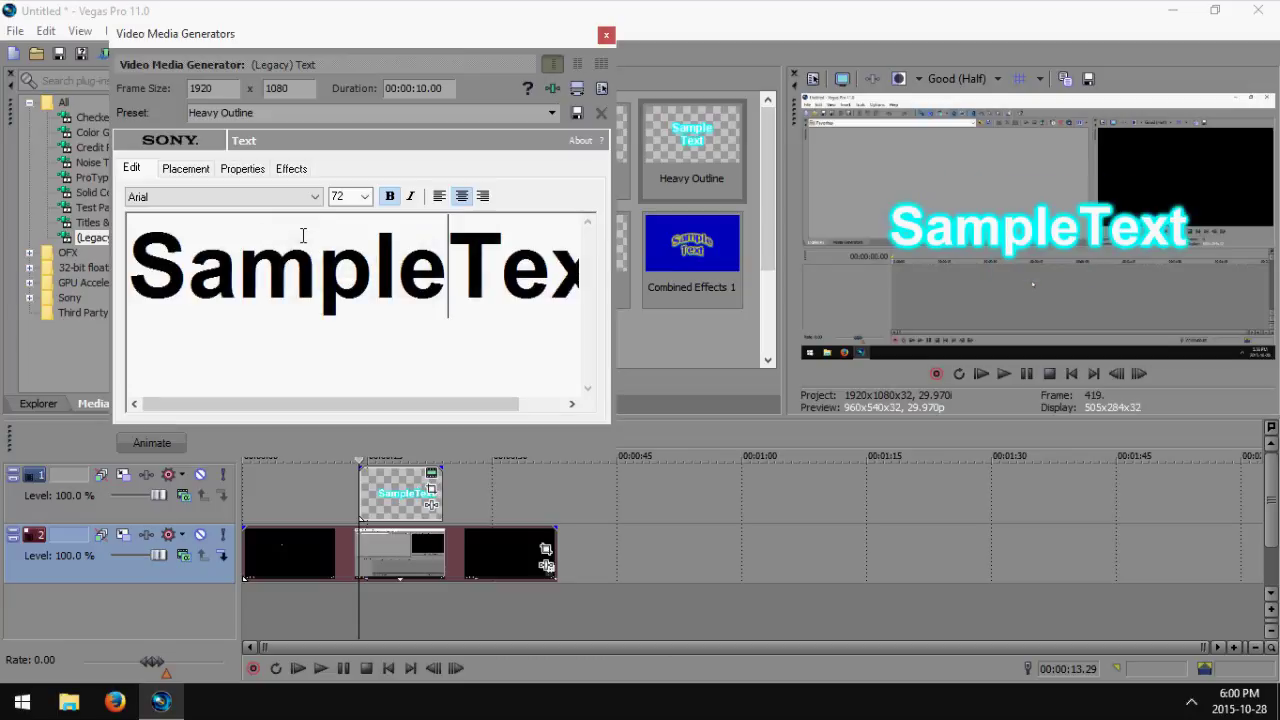
# Step: Try font sizes 48 and 24 on the sample text
pyautogui.click(367, 199)
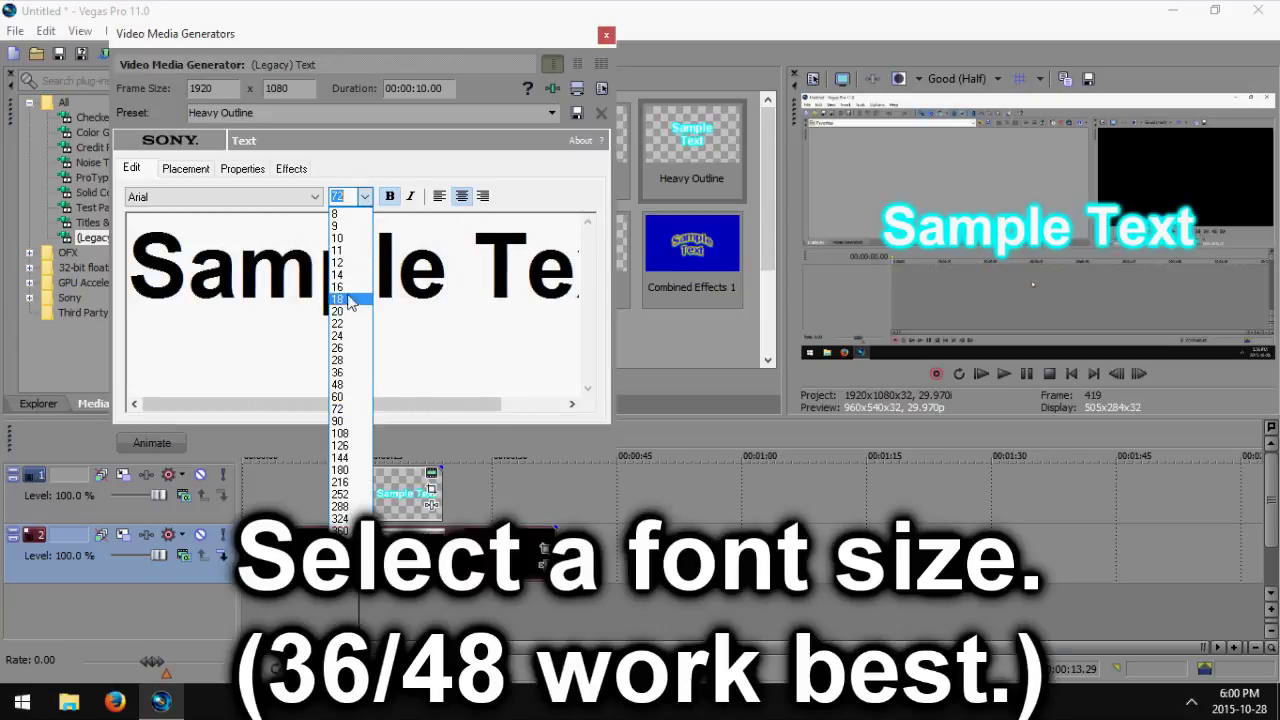
pyautogui.click(345, 388)
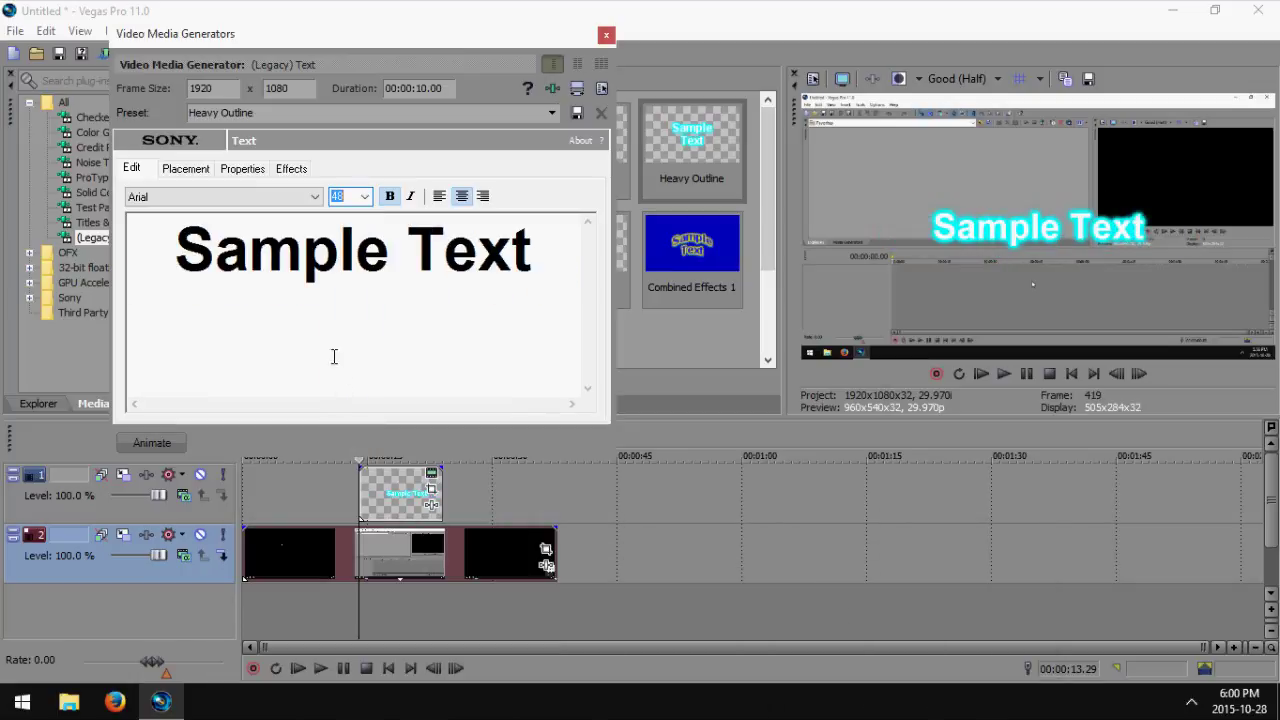
pyautogui.click(365, 196)
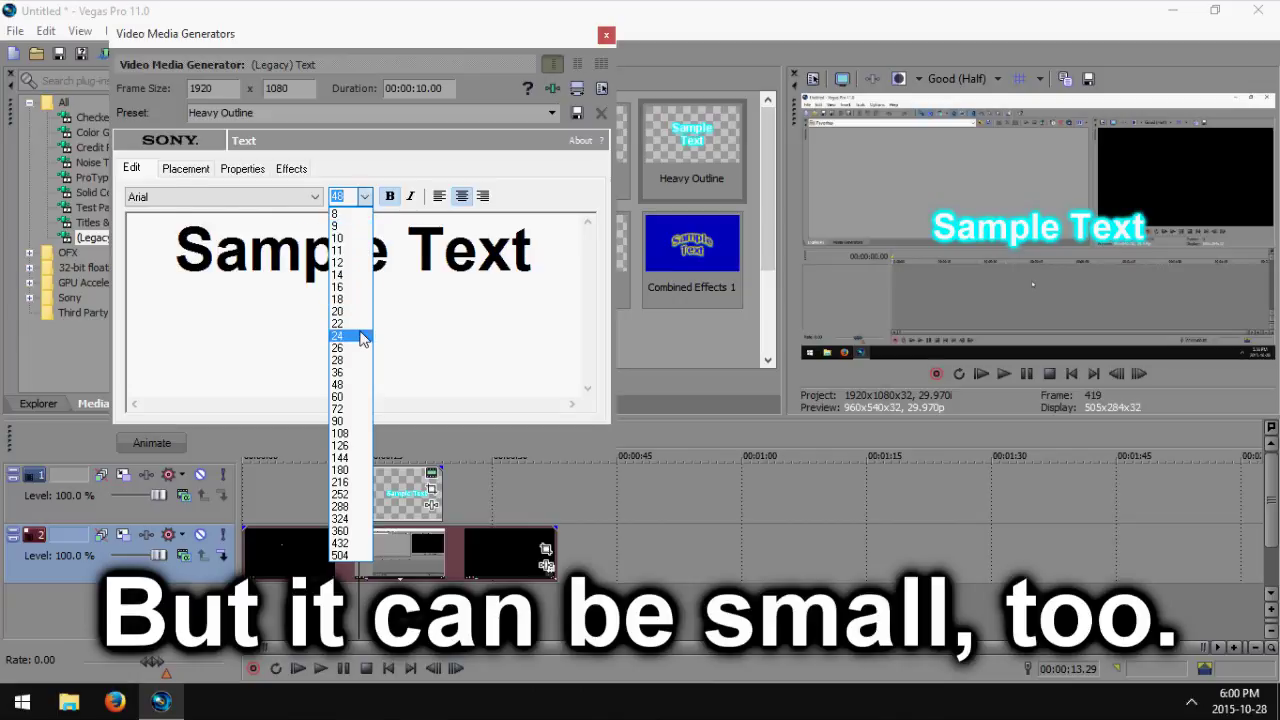
pyautogui.click(362, 334)
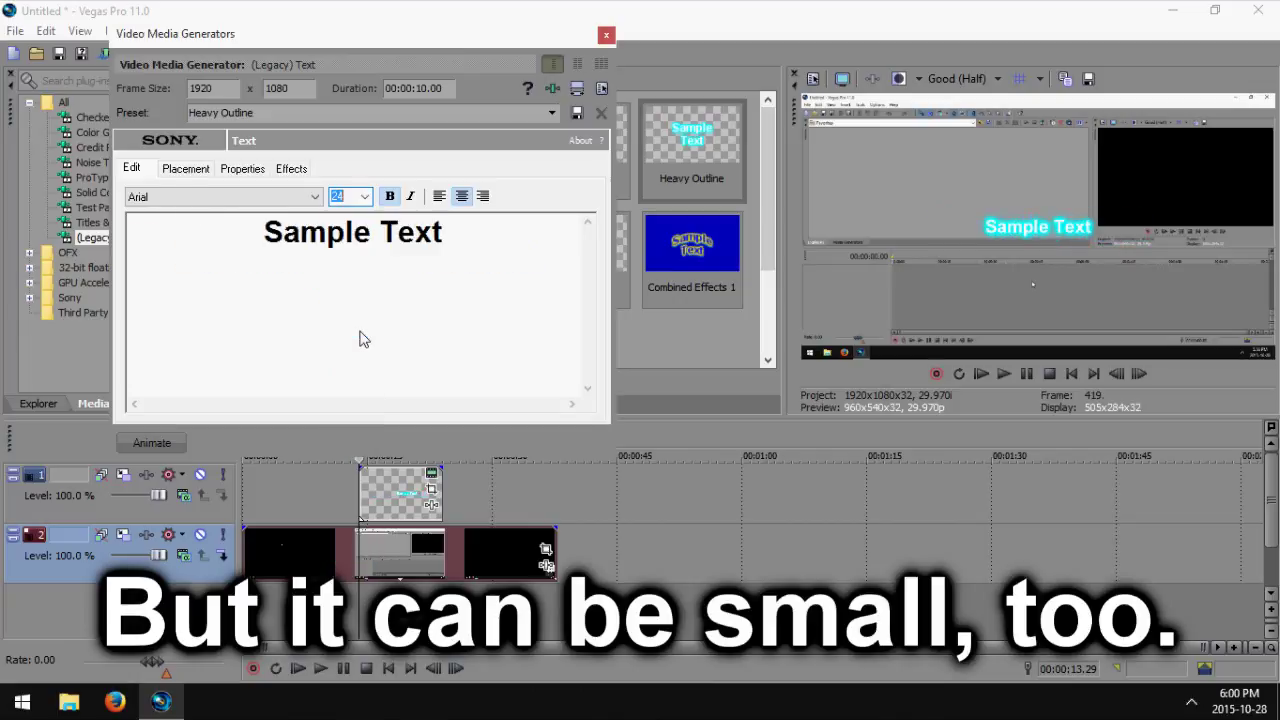
# Step: Set the sample text's font size to 36 and keep Arial as its font
pyautogui.click(365, 196)
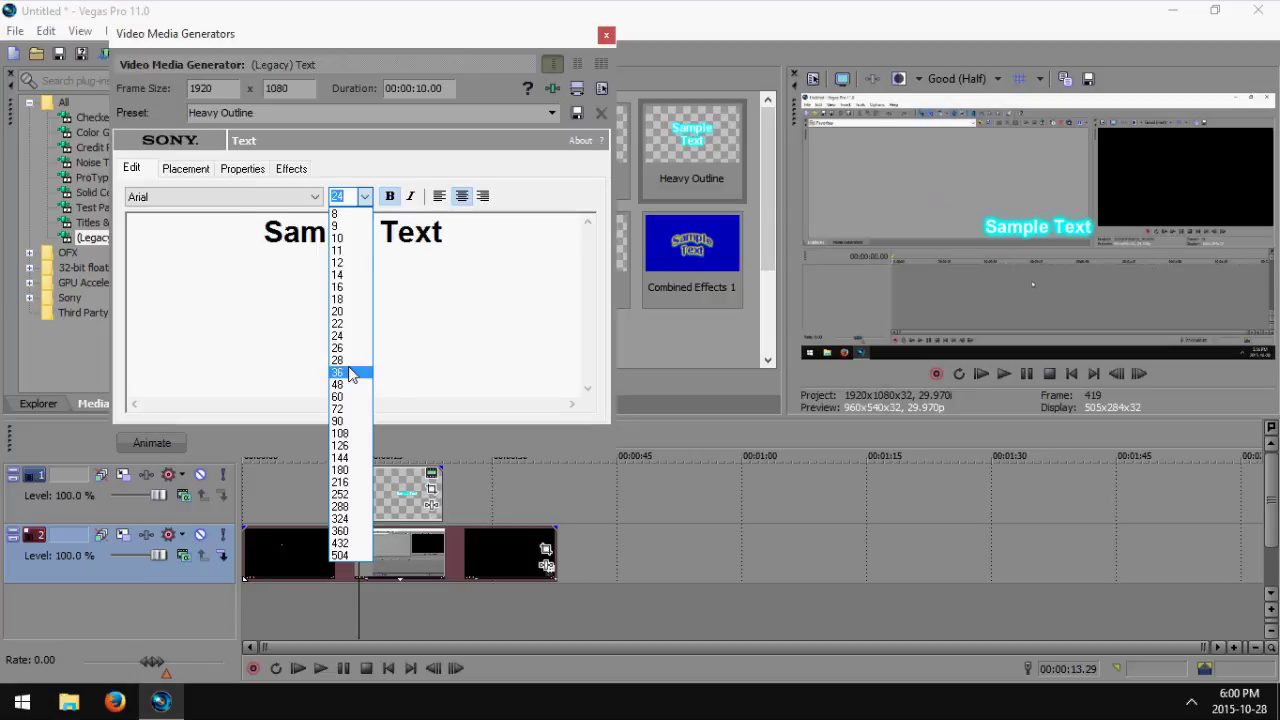
pyautogui.click(350, 372)
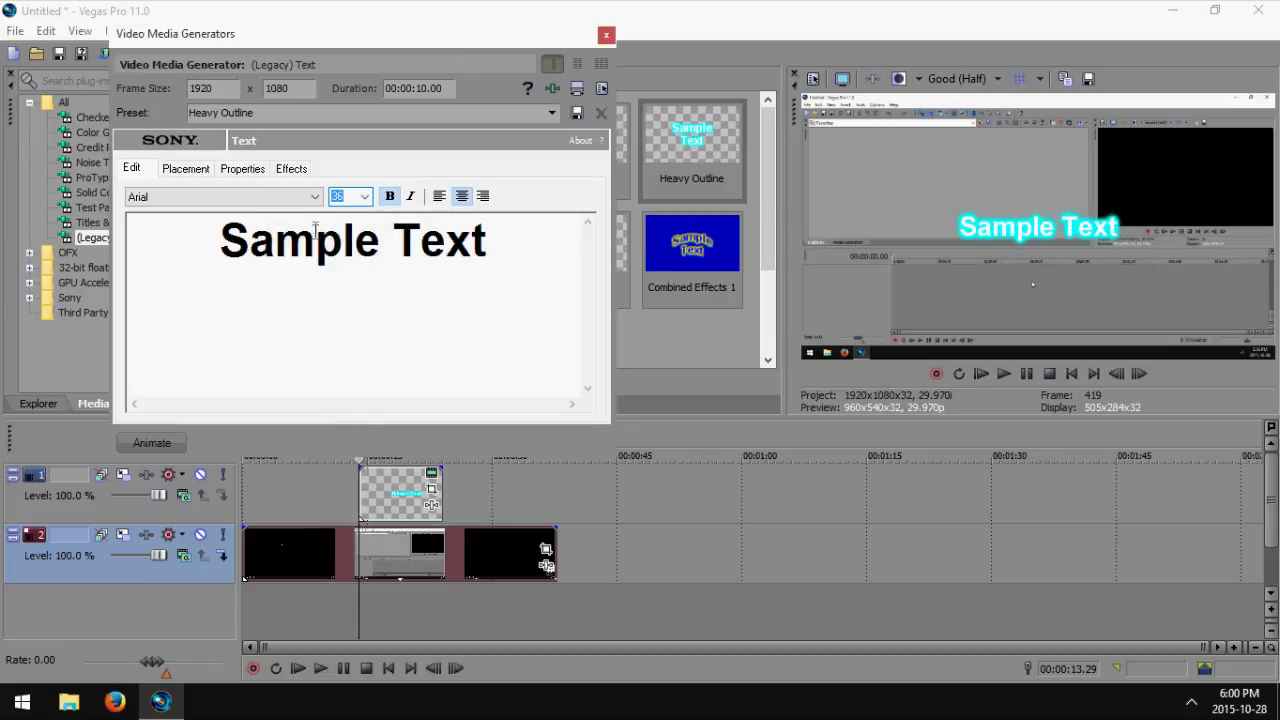
pyautogui.click(315, 198)
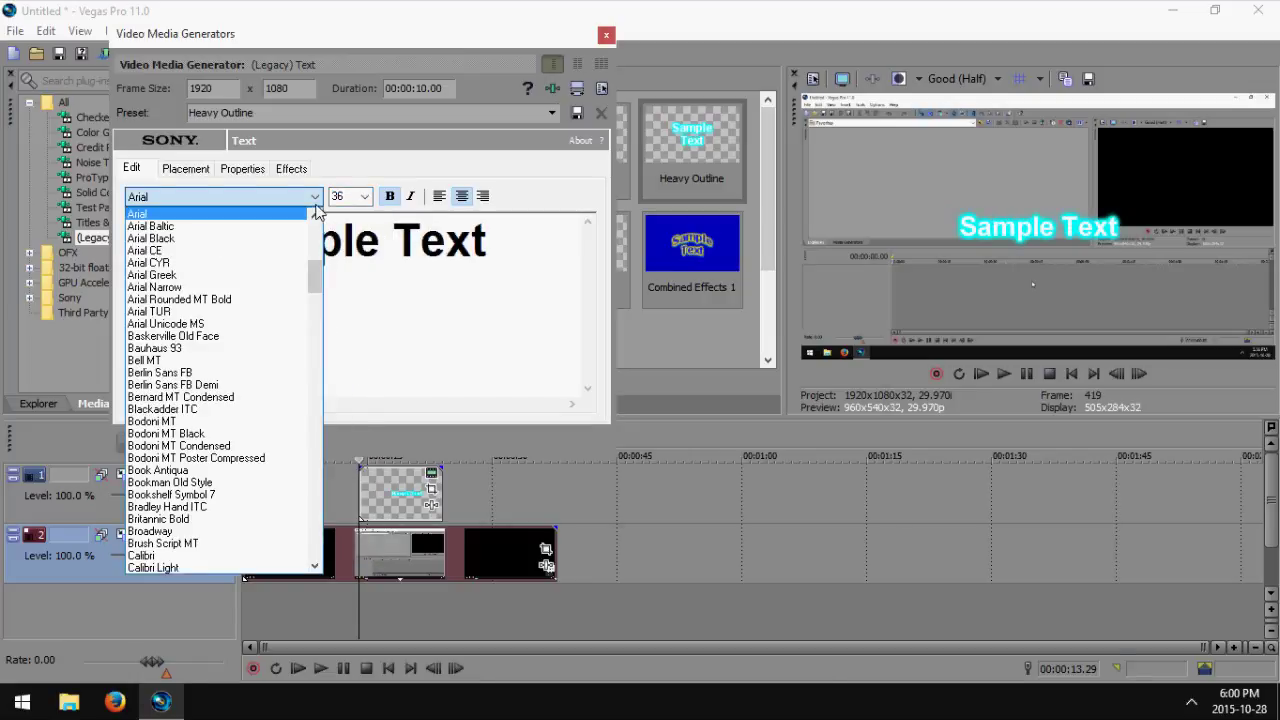
pyautogui.click(316, 203)
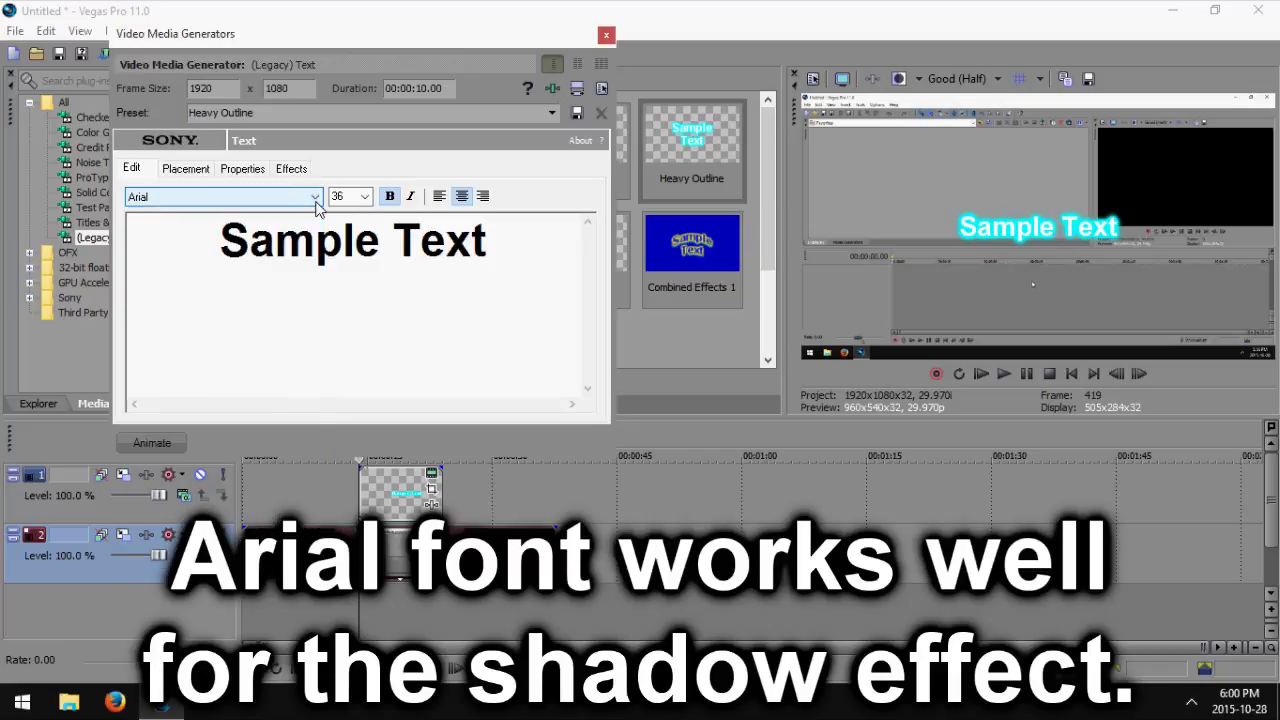
# Step: Try Y placement values of 0.700 and 0.600 for the sample text
pyautogui.click(206, 172)
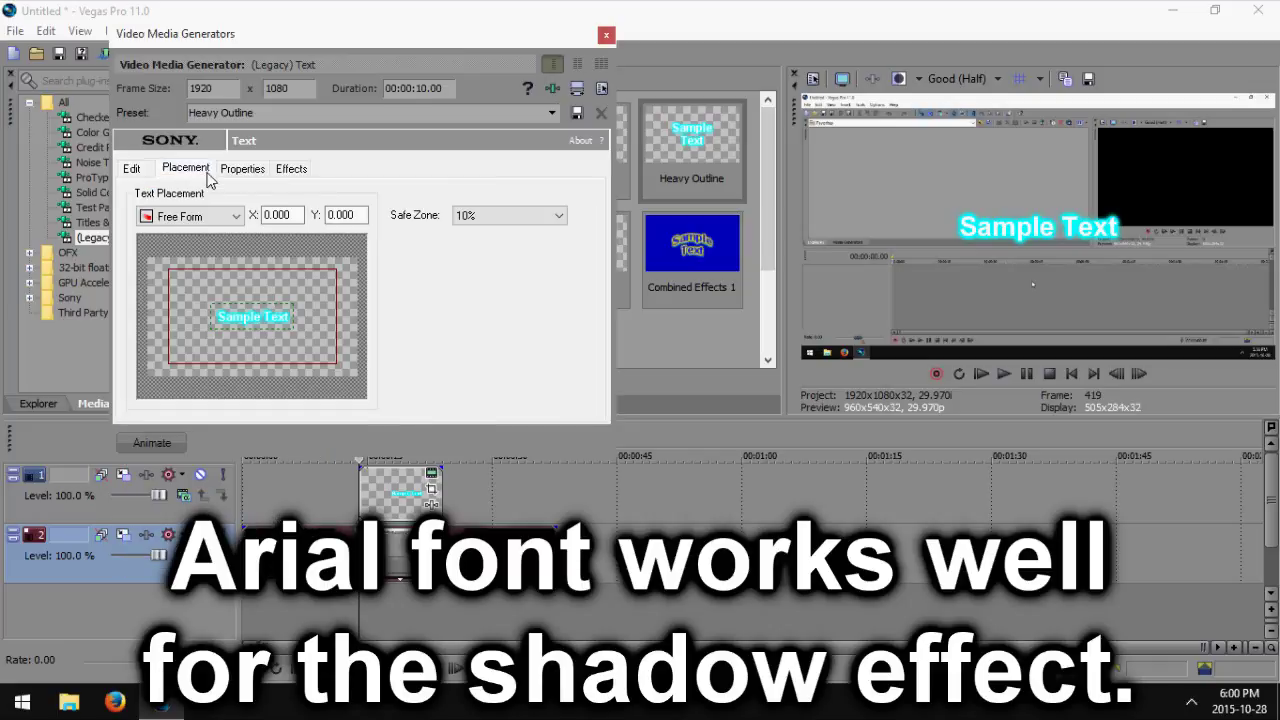
pyautogui.doubleClick(345, 215)
pyautogui.click(355, 214)
pyautogui.moveTo(357, 214); pyautogui.dragTo(318, 215)
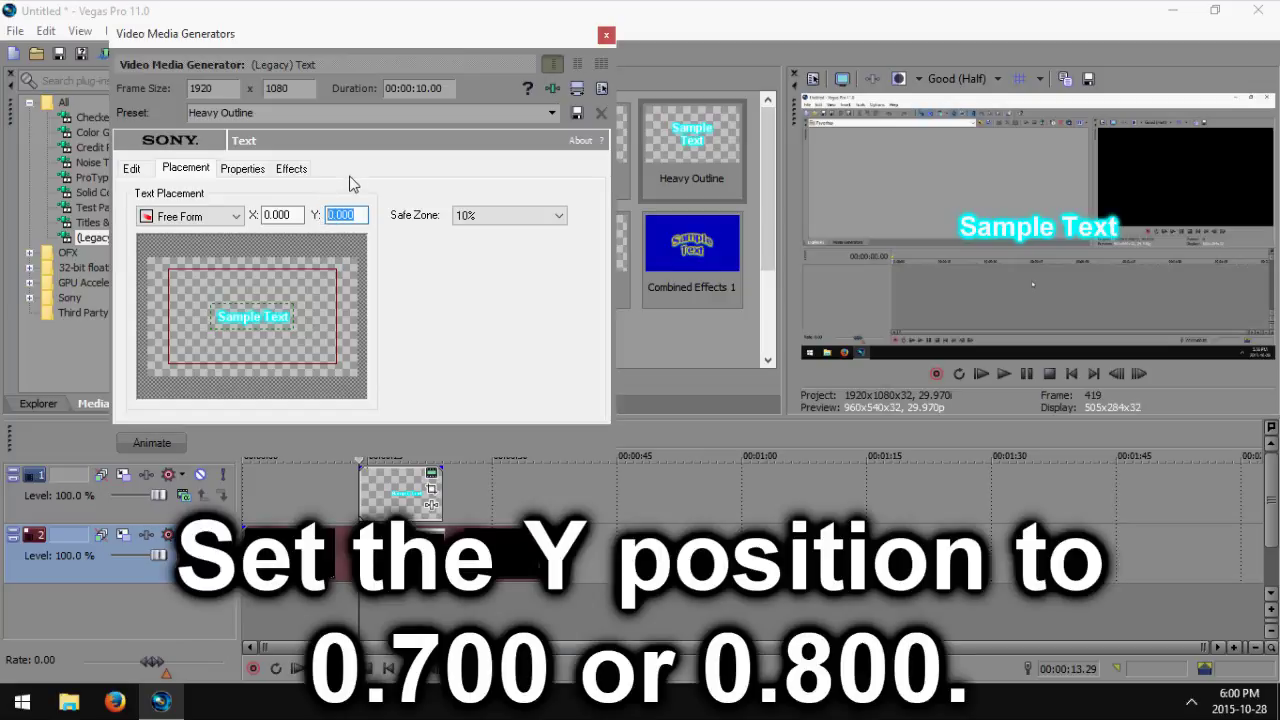
pyautogui.write('0.7')
pyautogui.press('Return')
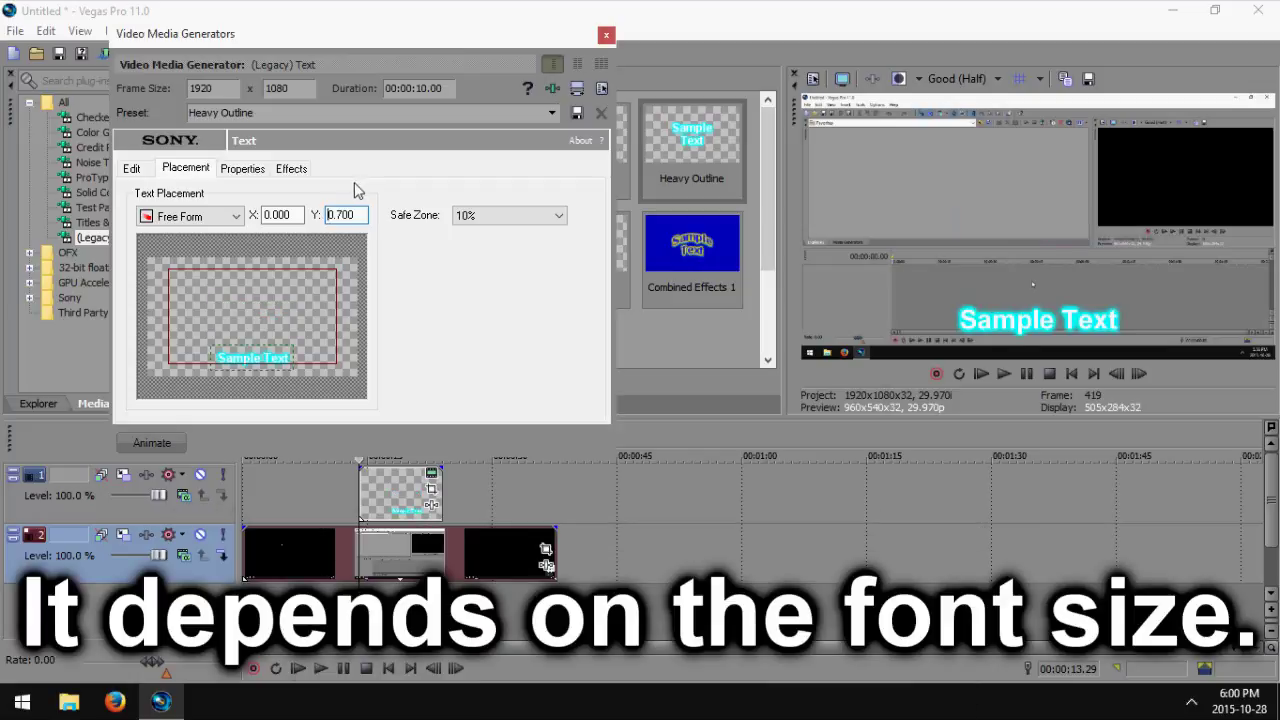
pyautogui.moveTo(356, 214); pyautogui.dragTo(336, 214)
pyautogui.press('Return')
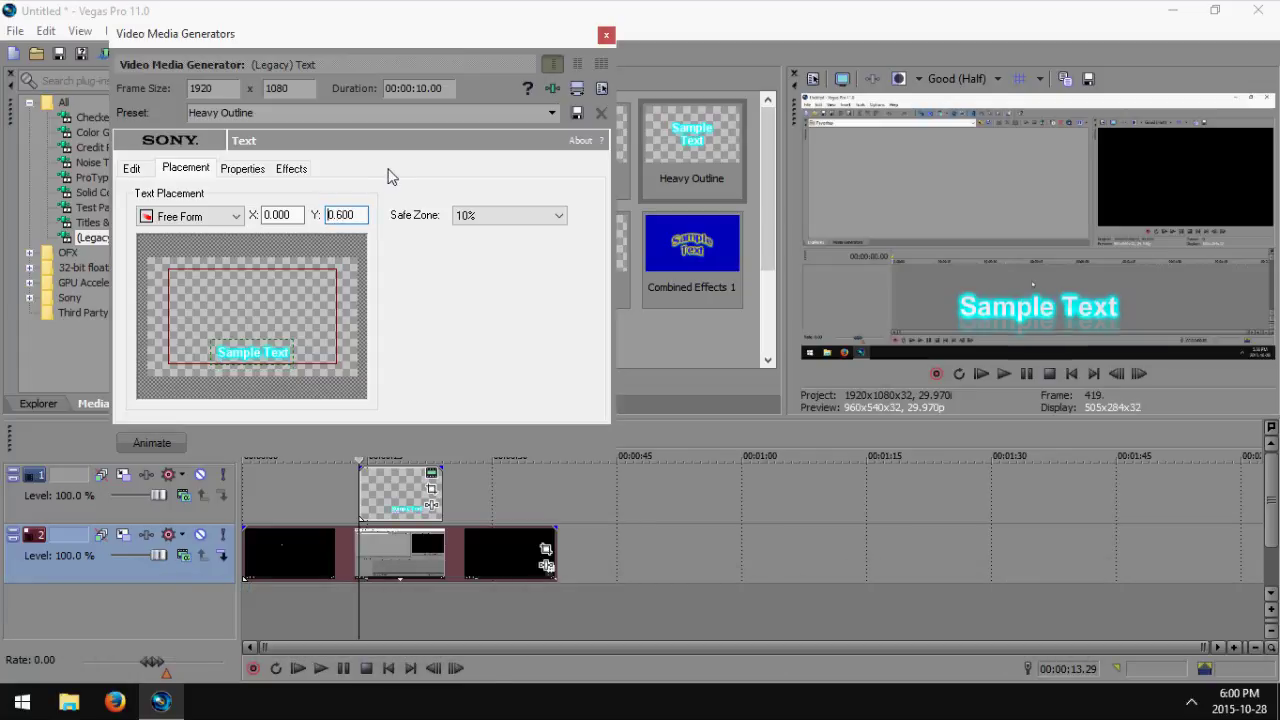
# Step: Set the sample text's Y placement to 0.8
pyautogui.moveTo(366, 214); pyautogui.dragTo(330, 218)
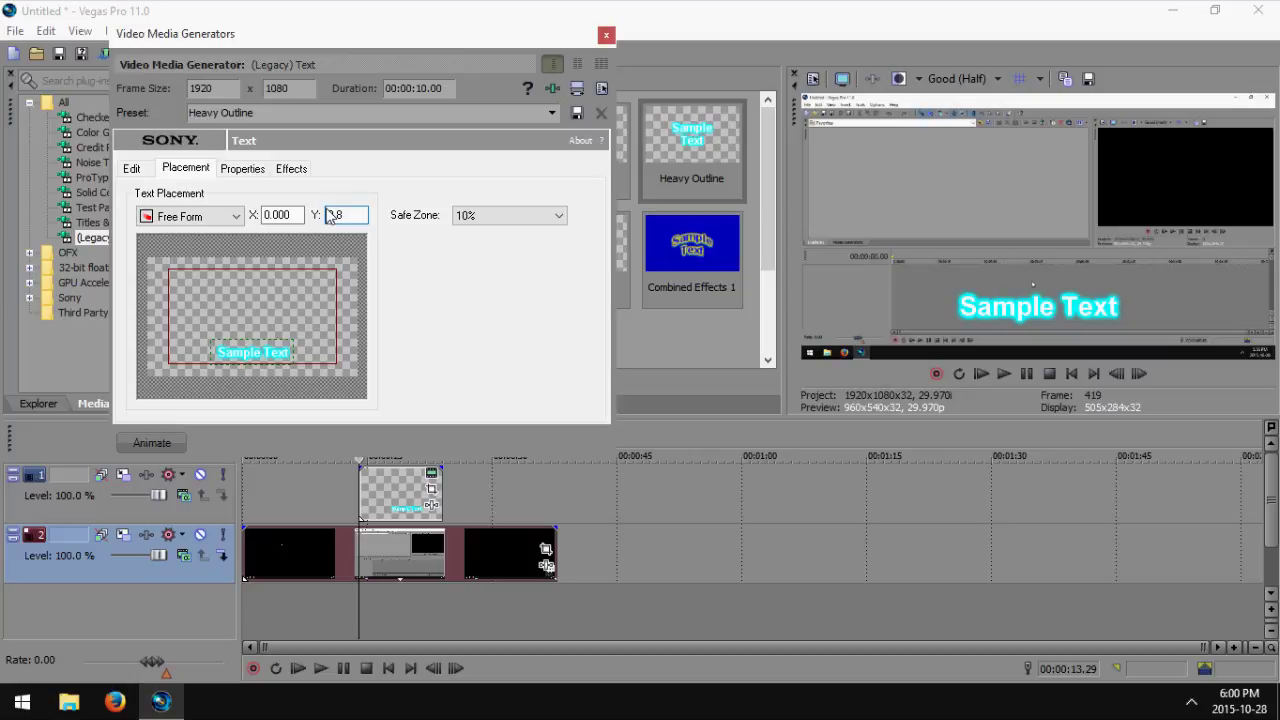
pyautogui.write('0.8')
pyautogui.press('Return')
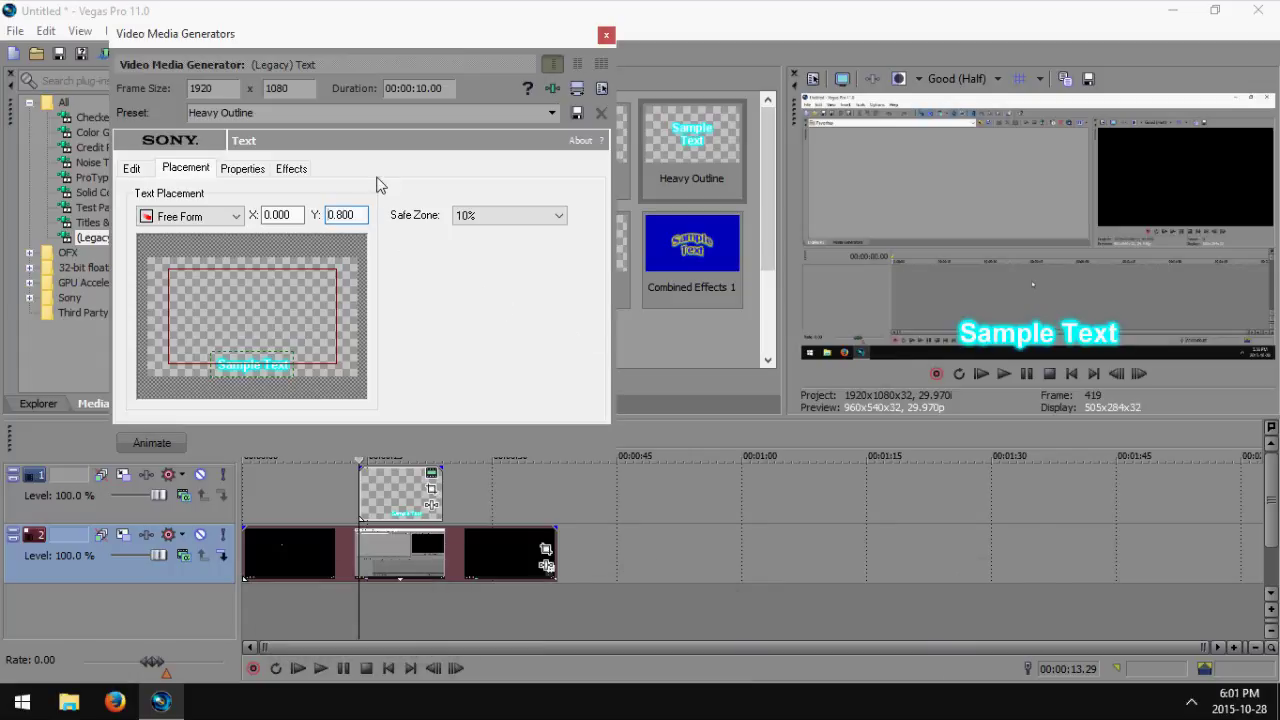
# Step: Change the text's outline color to black by setting its green and blue values to 0
pyautogui.click(243, 170)
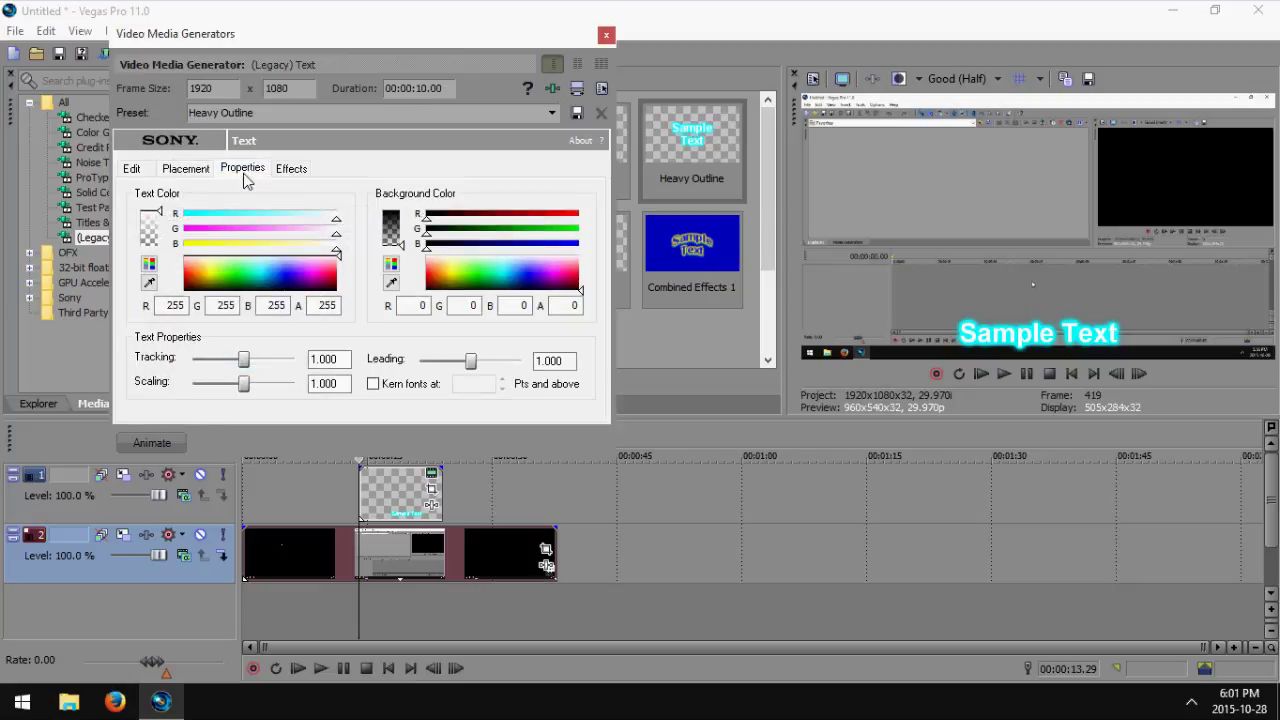
pyautogui.click(302, 175)
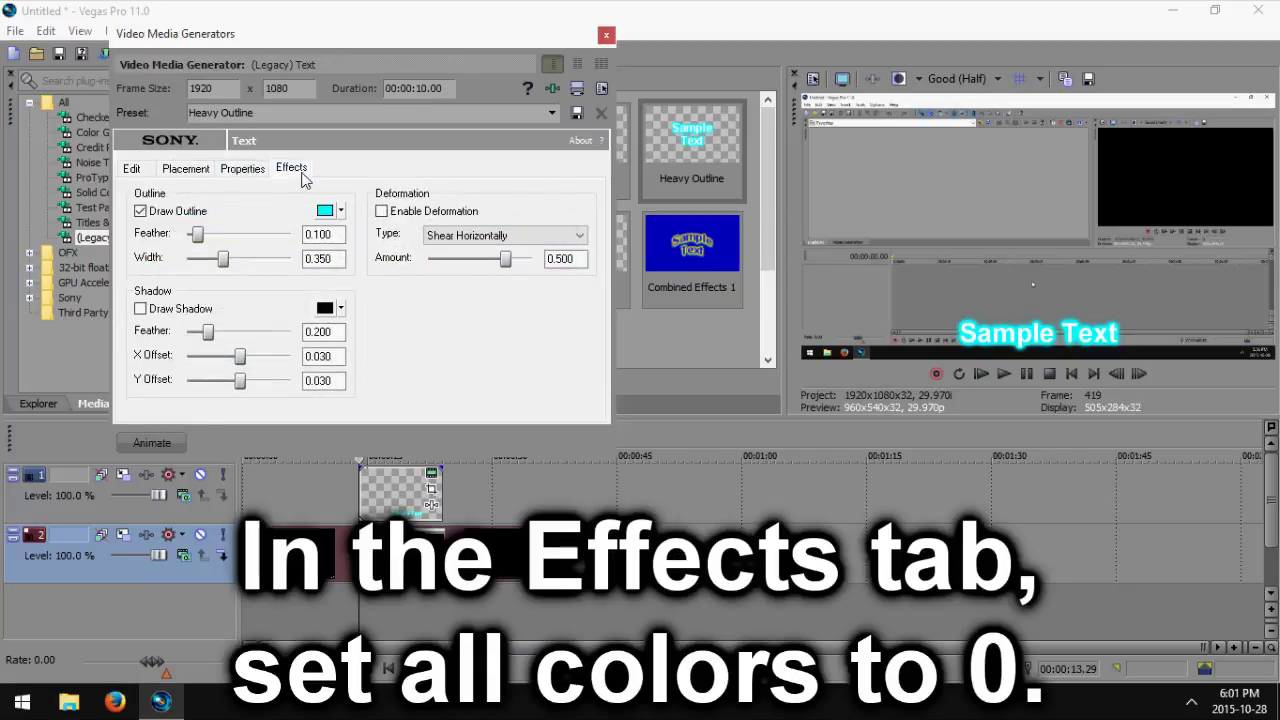
pyautogui.click(341, 213)
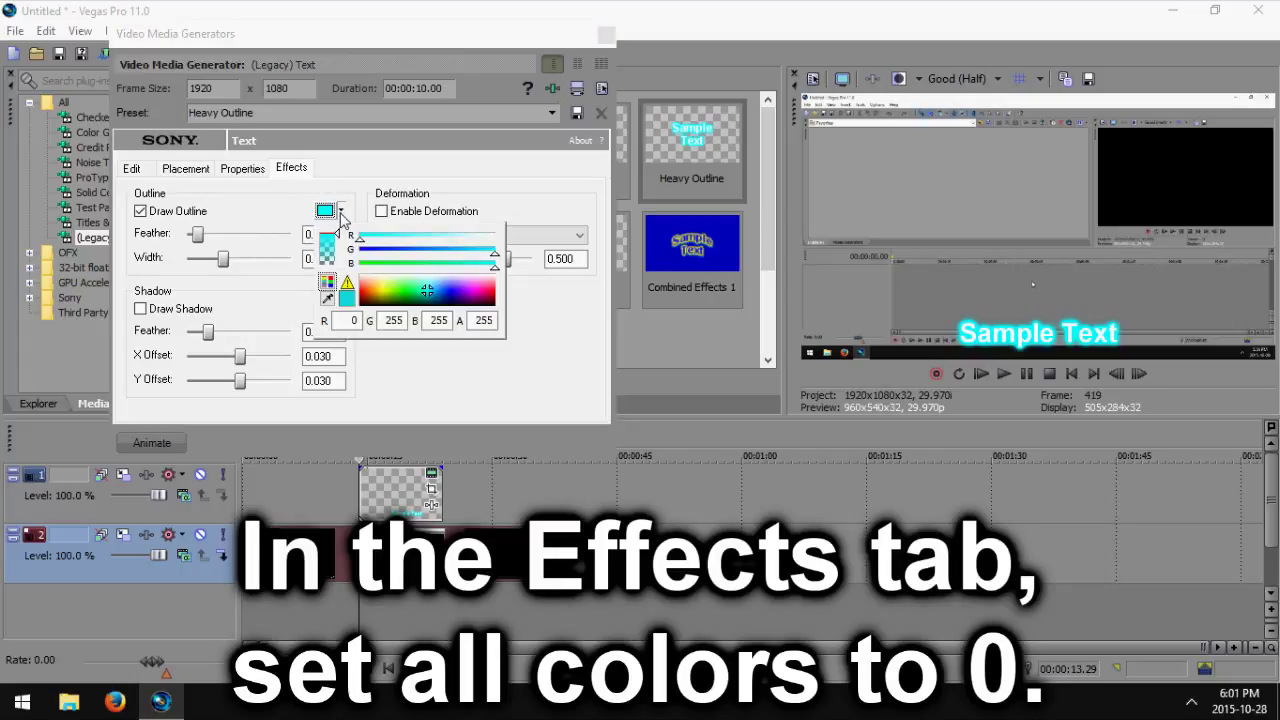
pyautogui.click(364, 255)
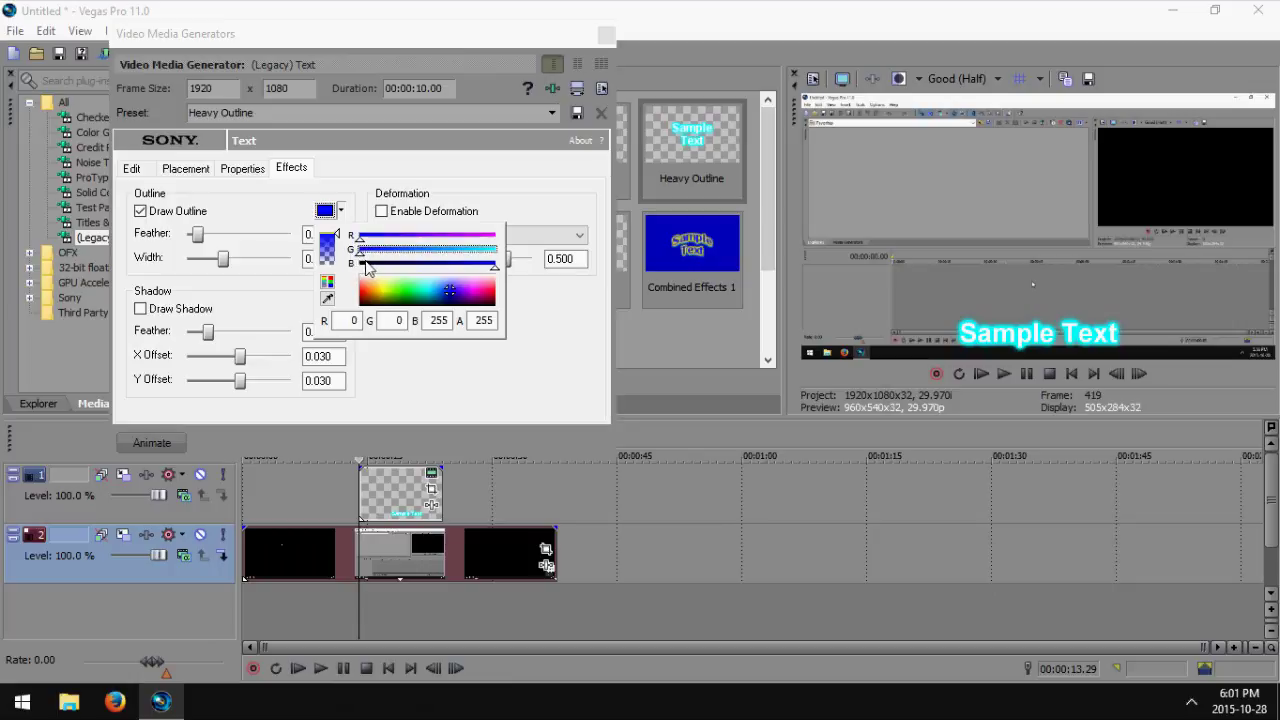
pyautogui.click(364, 263)
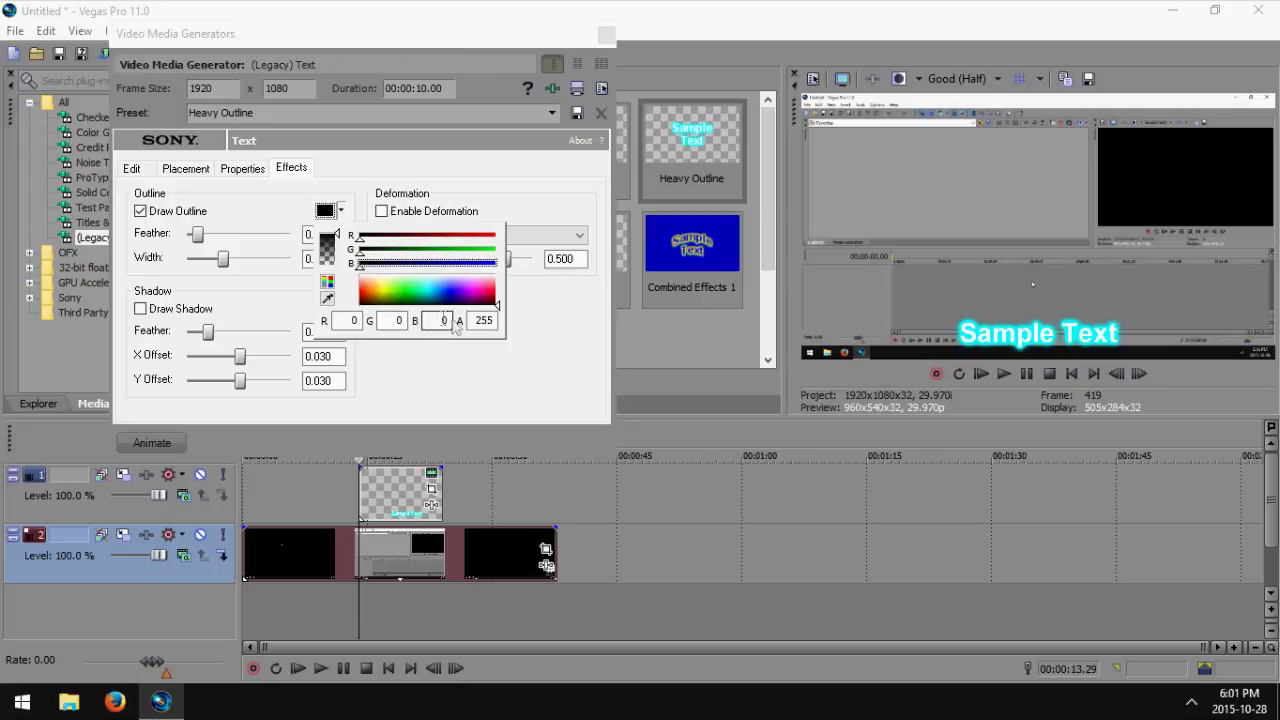
pyautogui.click(541, 328)
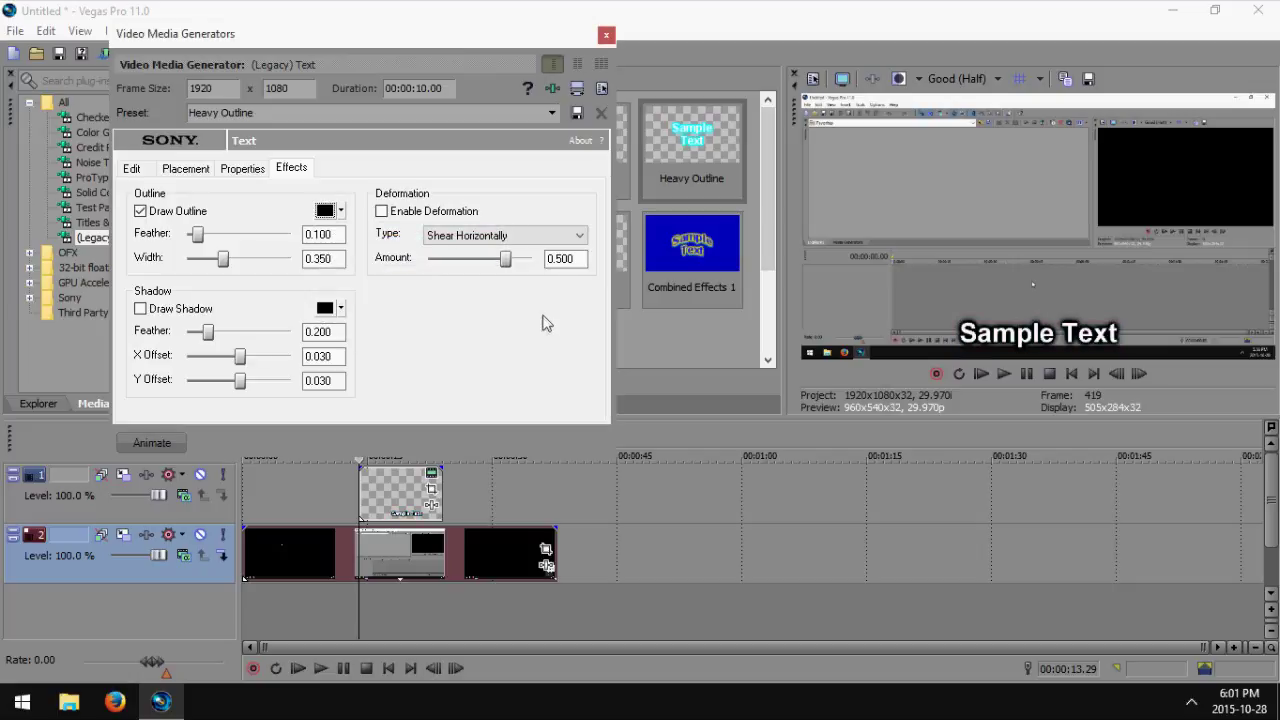
# Step: Close the text generator settings and play the timeline from about 00:00:09 through the caption to preview it
pyautogui.click(606, 38)
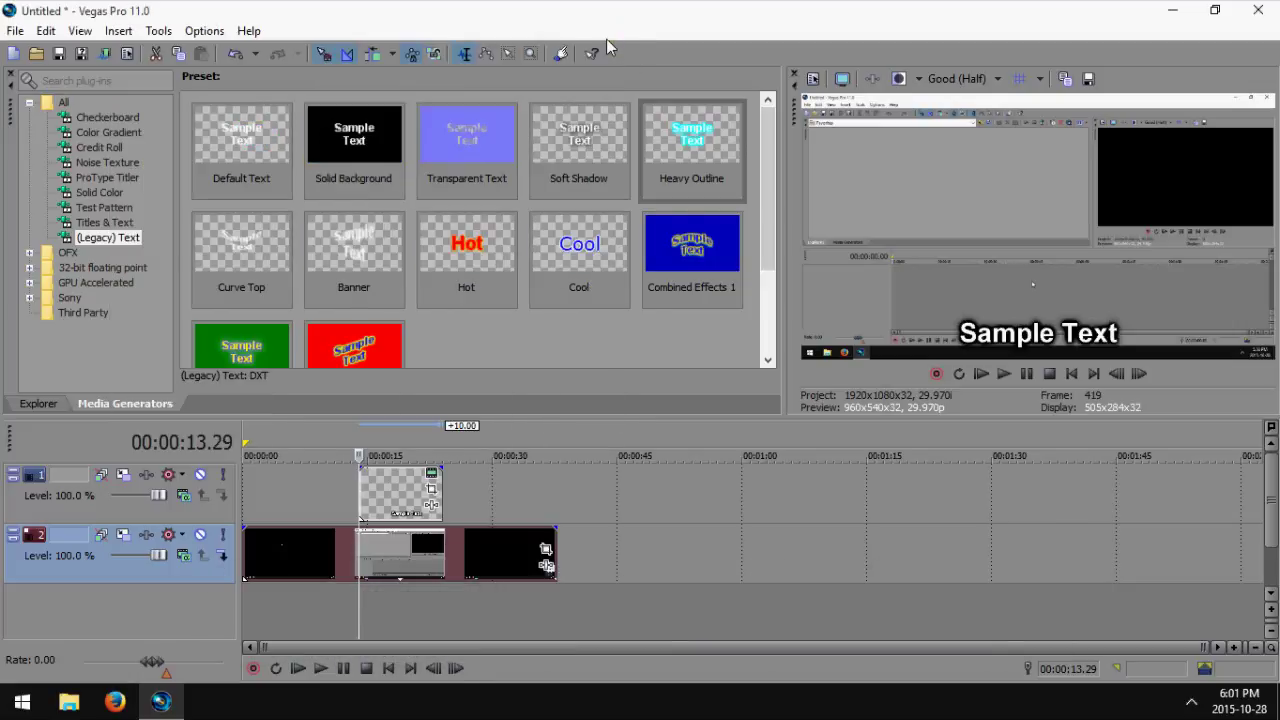
pyautogui.click(320, 505)
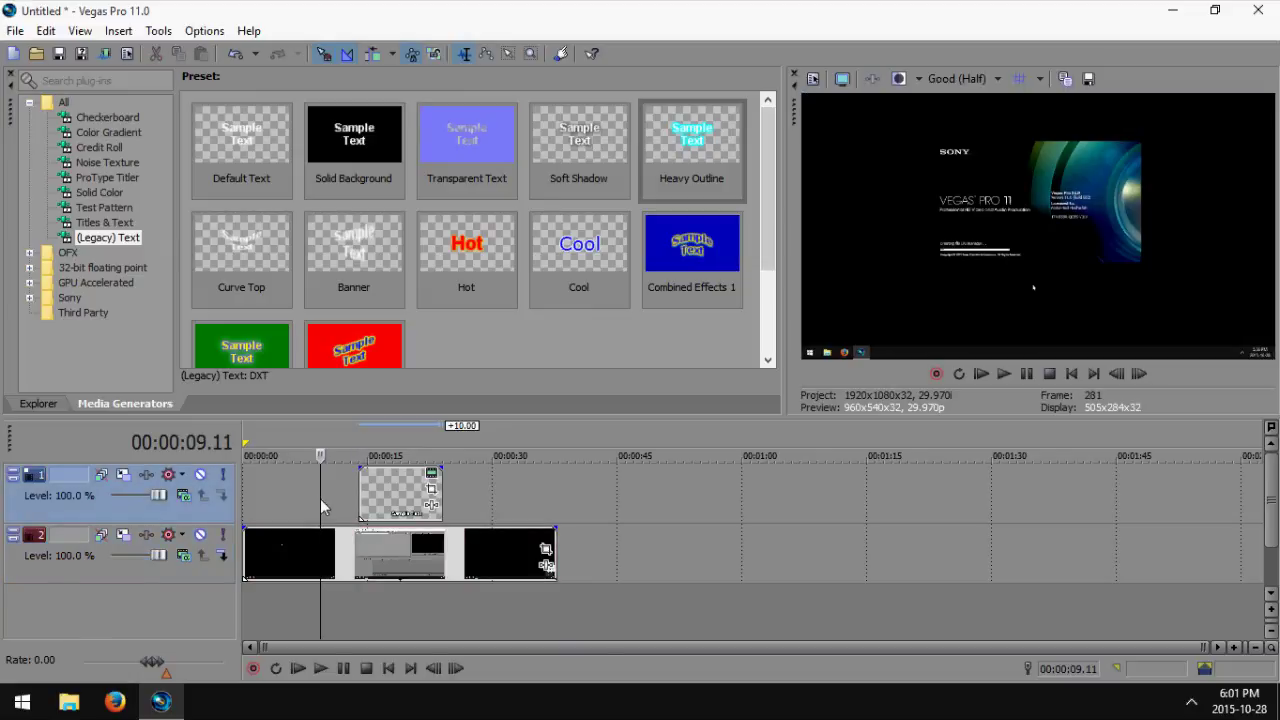
pyautogui.press('space')
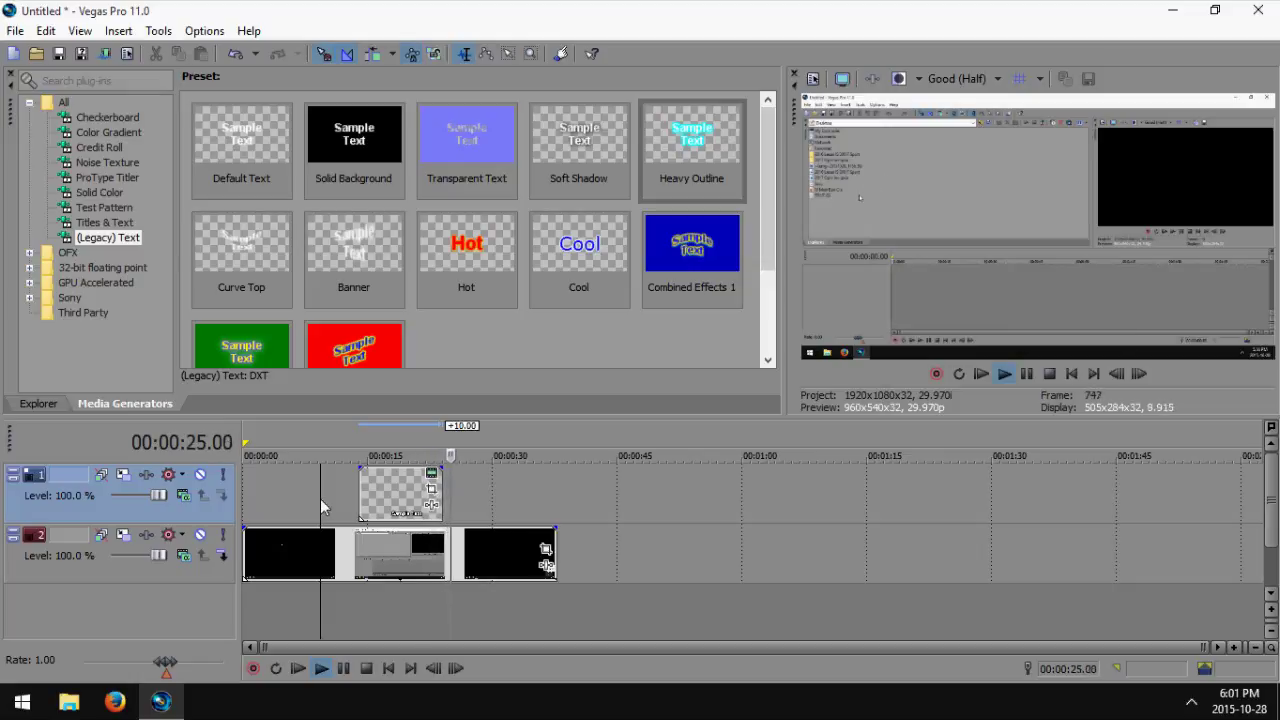
pyautogui.press('space')
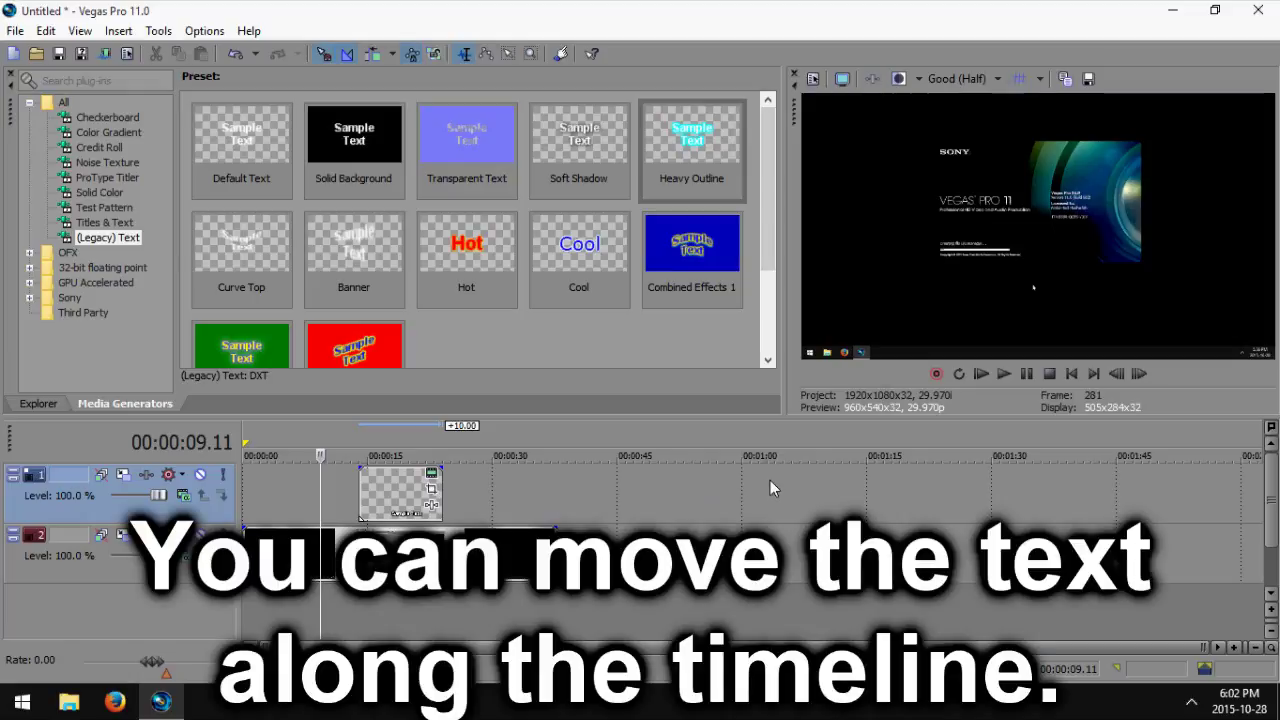
# Step: Move the text event about 9 seconds earlier and paste a copy at 00:00:19.29 as a new copy of the source media
pyautogui.moveTo(400, 500); pyautogui.dragTo(320, 503)
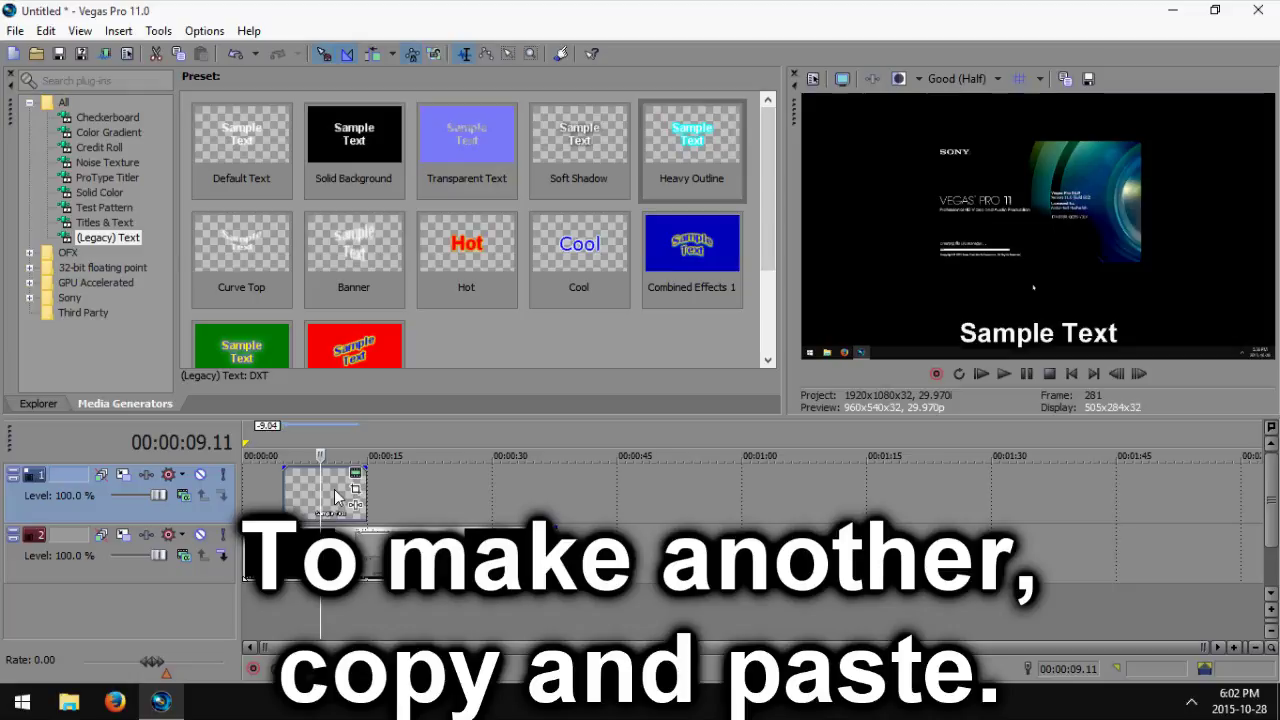
pyautogui.rightClick(336, 496)
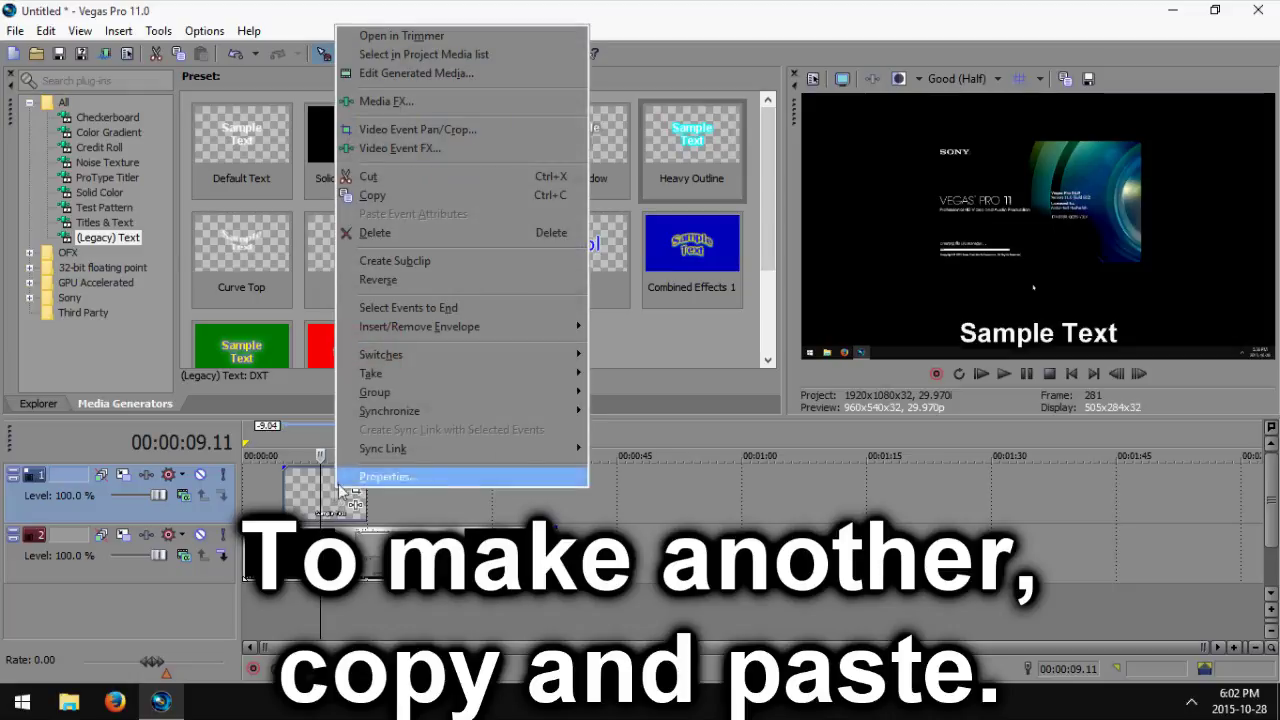
pyautogui.click(462, 195)
pyautogui.click(408, 494)
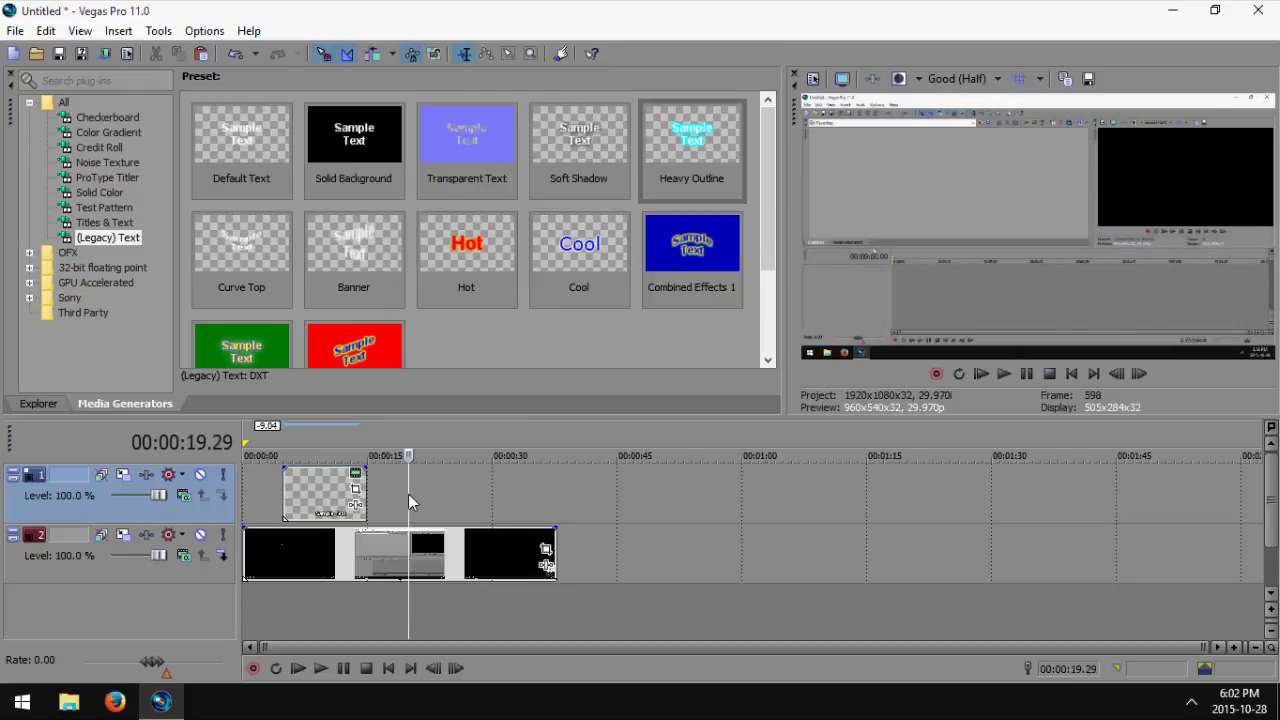
pyautogui.rightClick(408, 494)
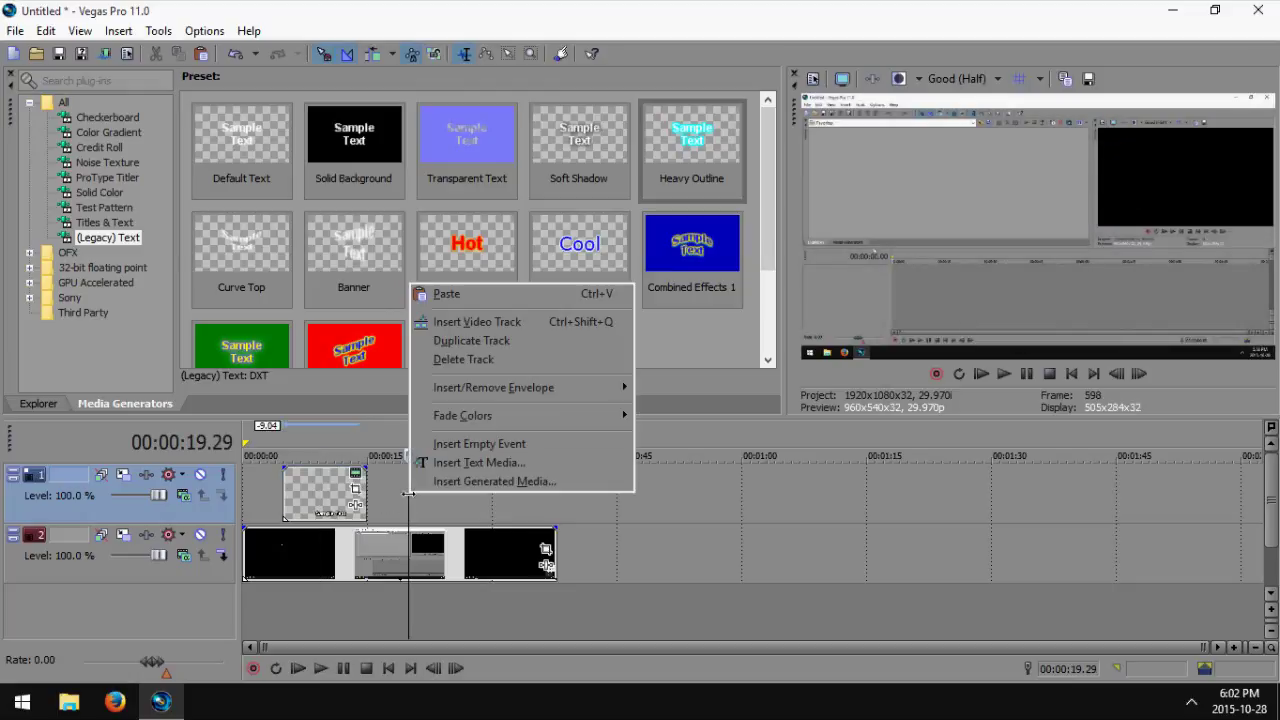
pyautogui.click(447, 295)
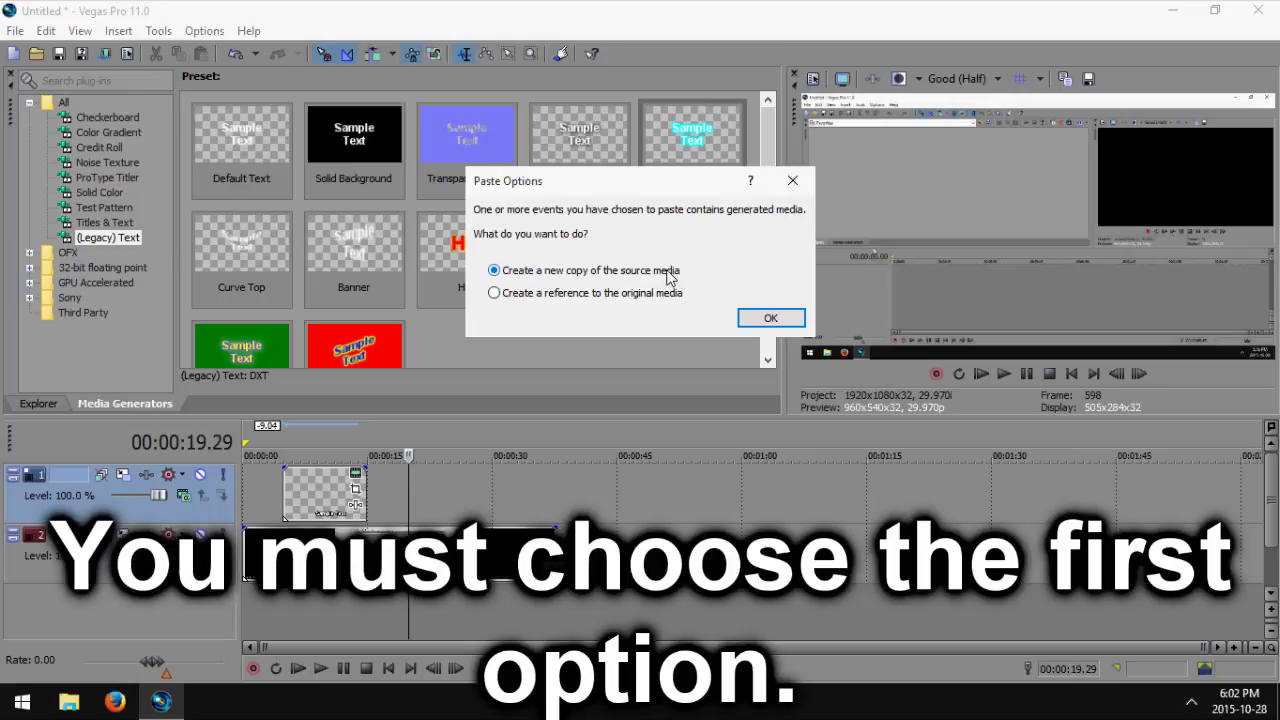
pyautogui.click(790, 318)
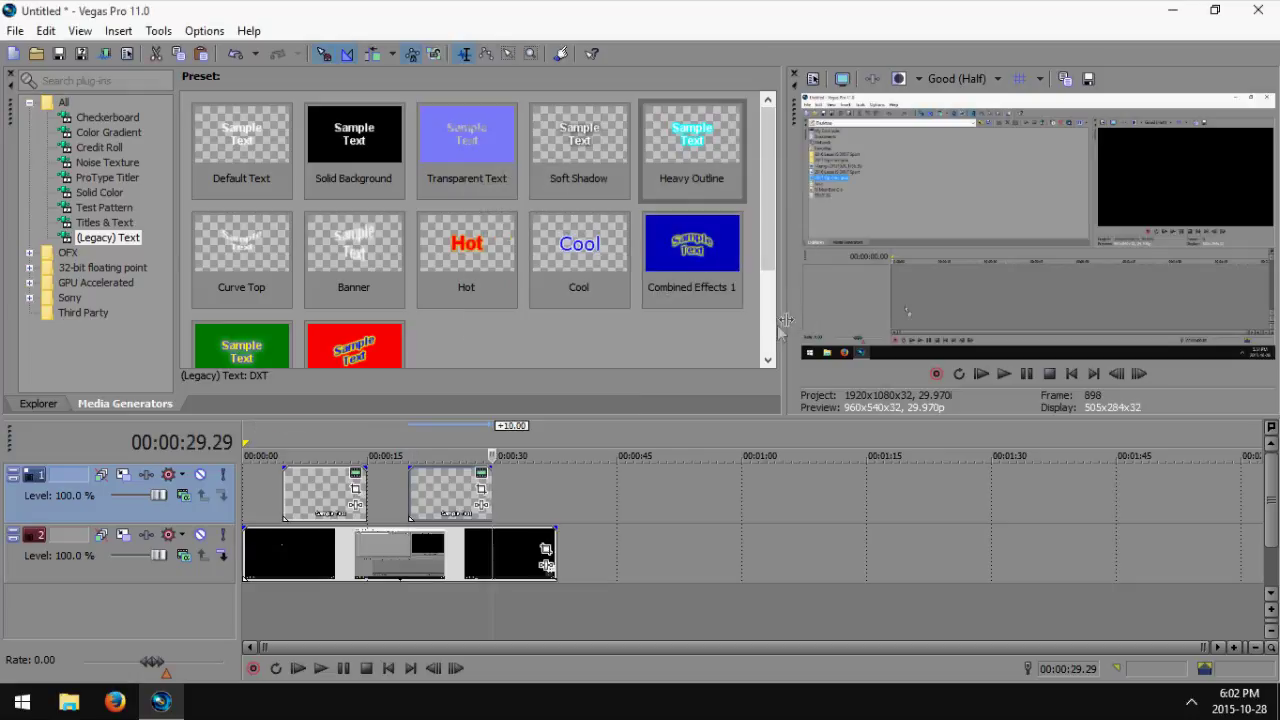
# Step: Compare the preview at the first text event and at its pasted copy
pyautogui.click(325, 549)
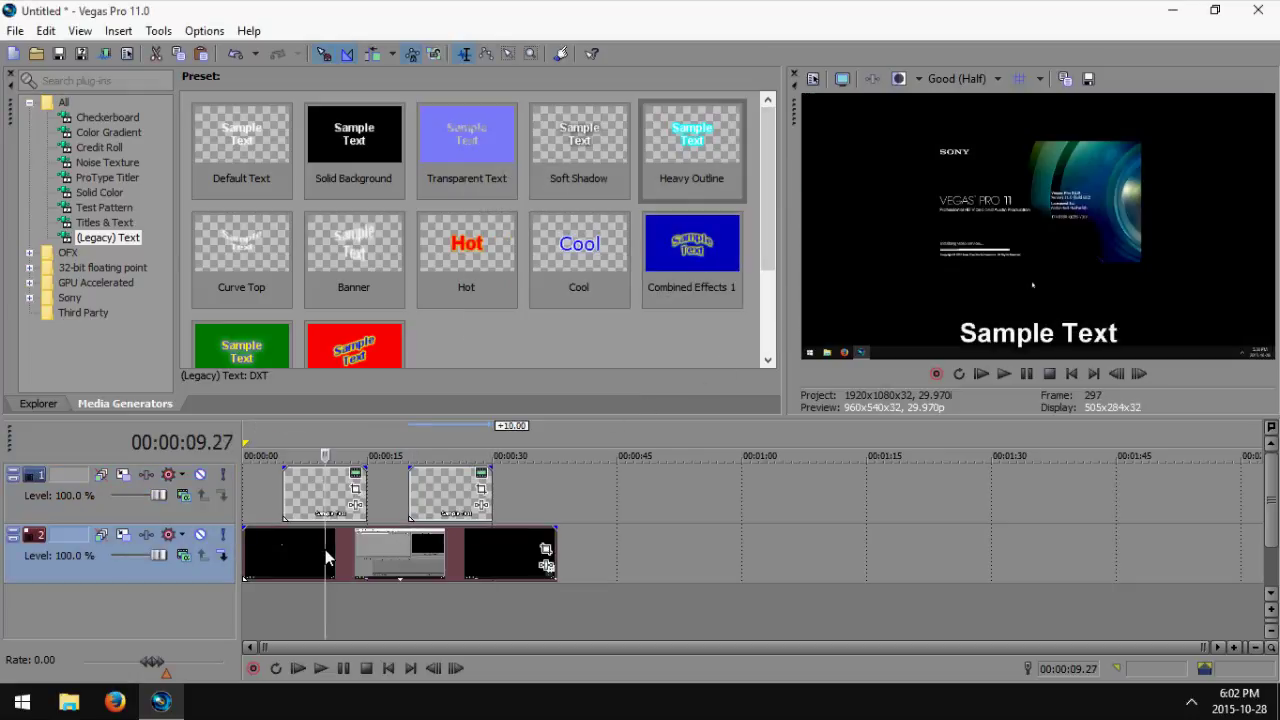
pyautogui.click(440, 455)
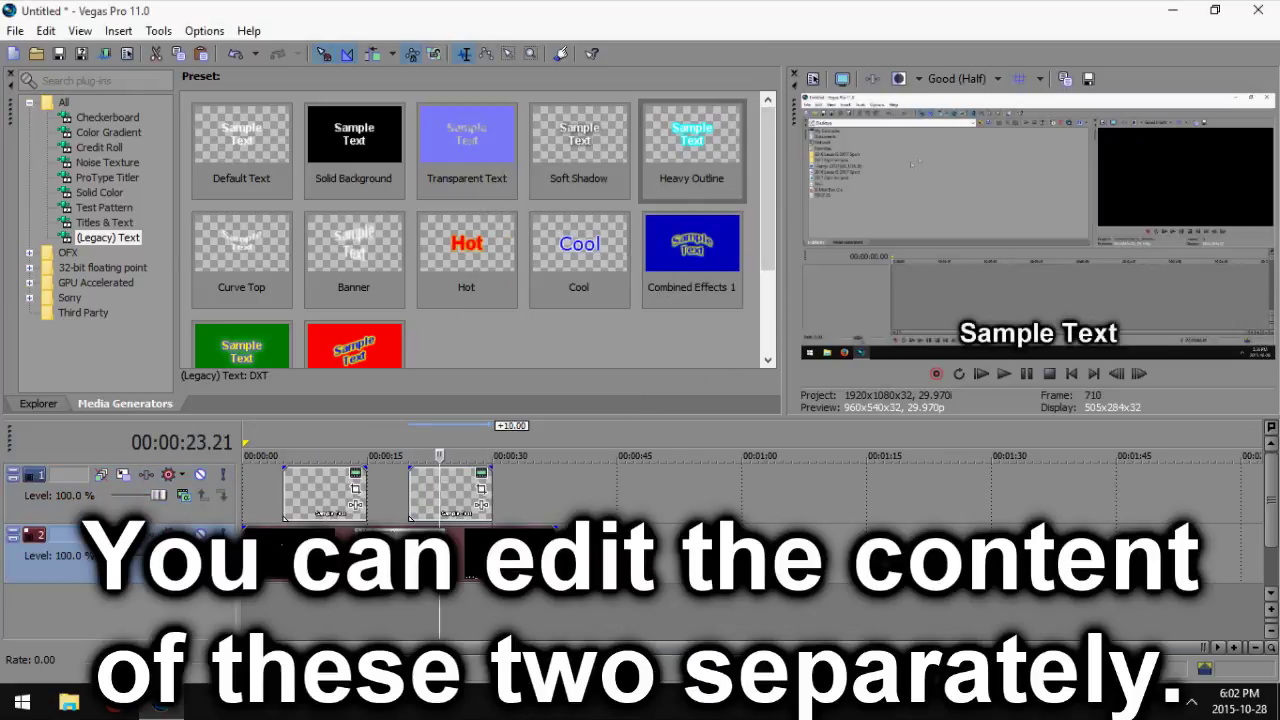
pyautogui.click(329, 455)
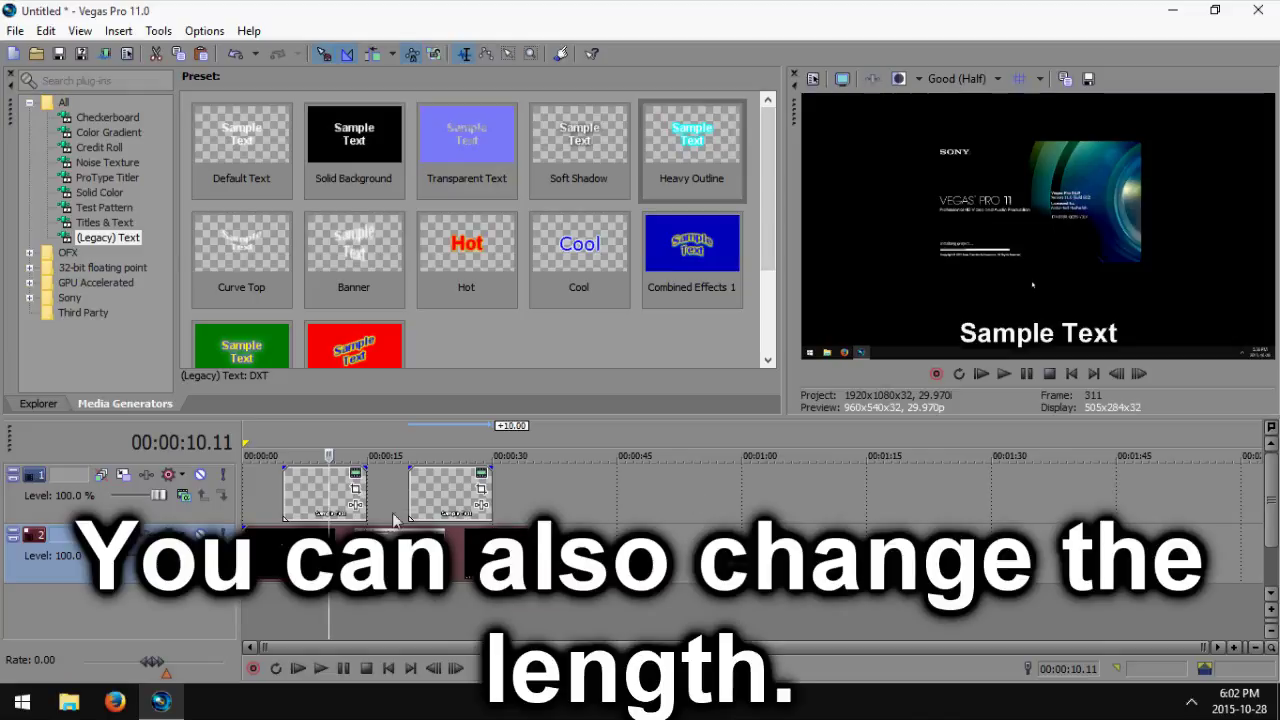
# Step: Shorten the first text event's end by about 6 seconds, and extend it again by 5 seconds 19 frames
pyautogui.moveTo(364, 495); pyautogui.dragTo(299, 500)
pyautogui.click(297, 500)
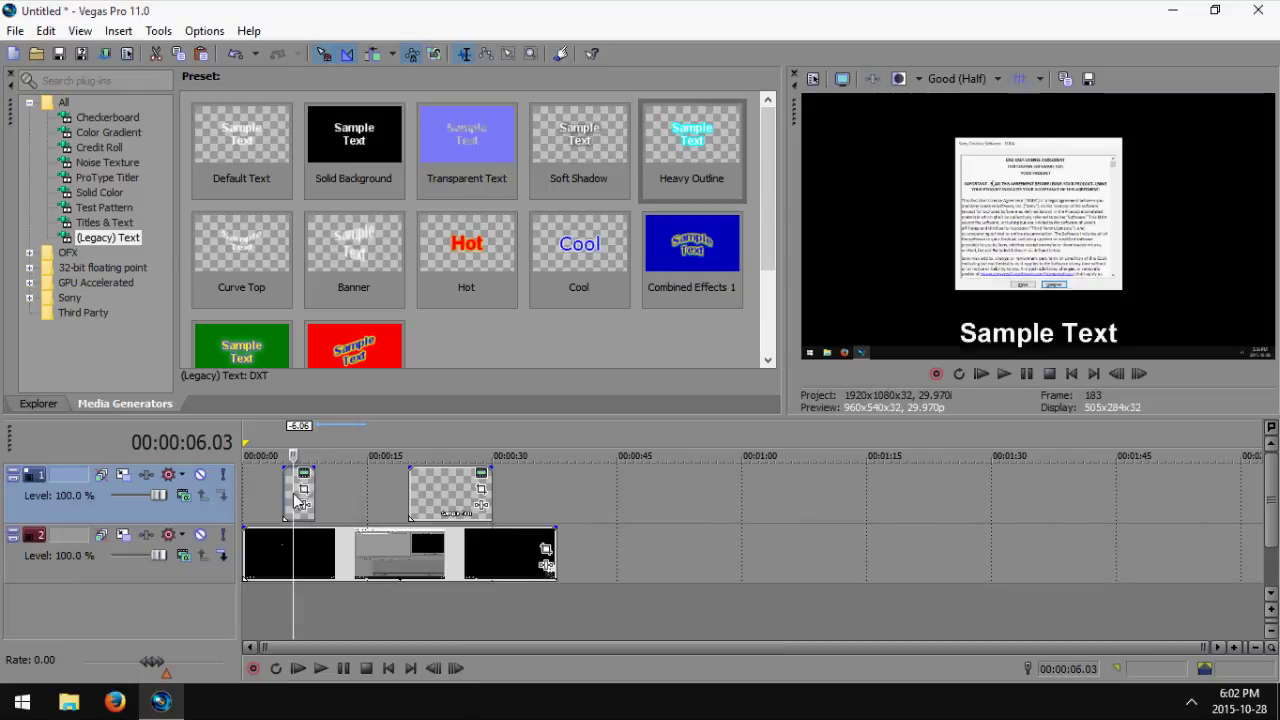
pyautogui.moveTo(314, 494); pyautogui.dragTo(360, 493)
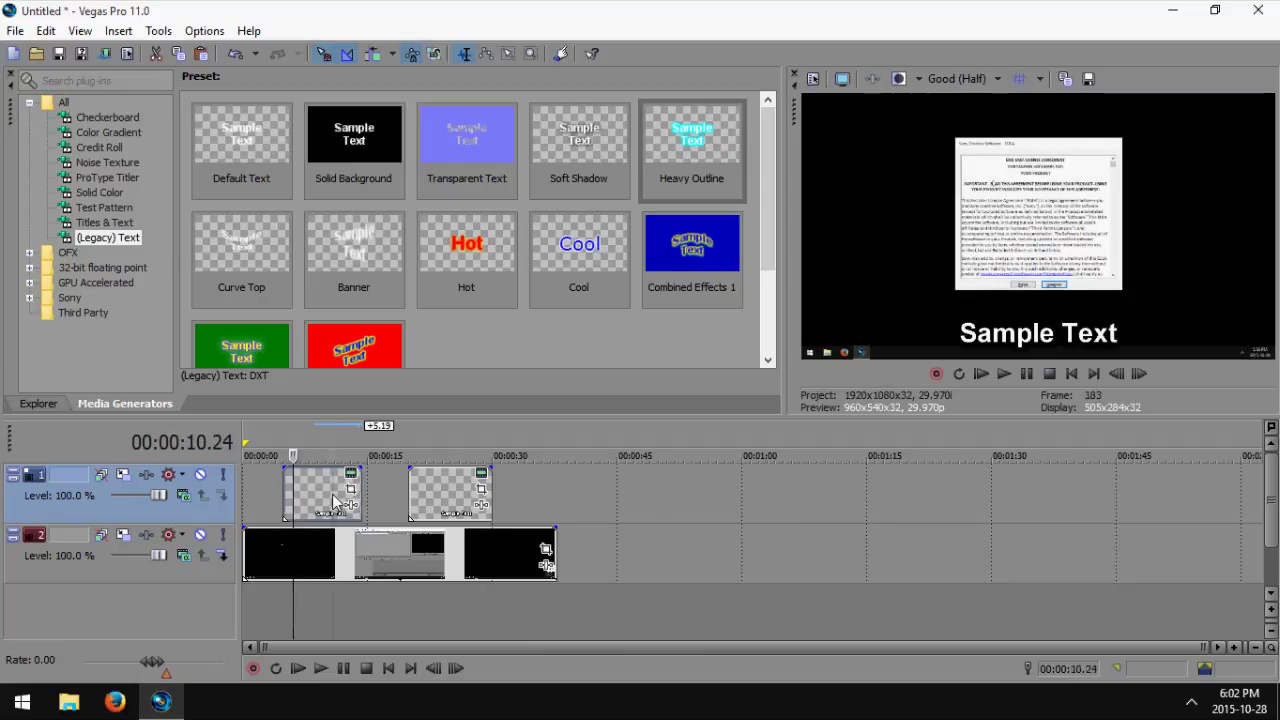